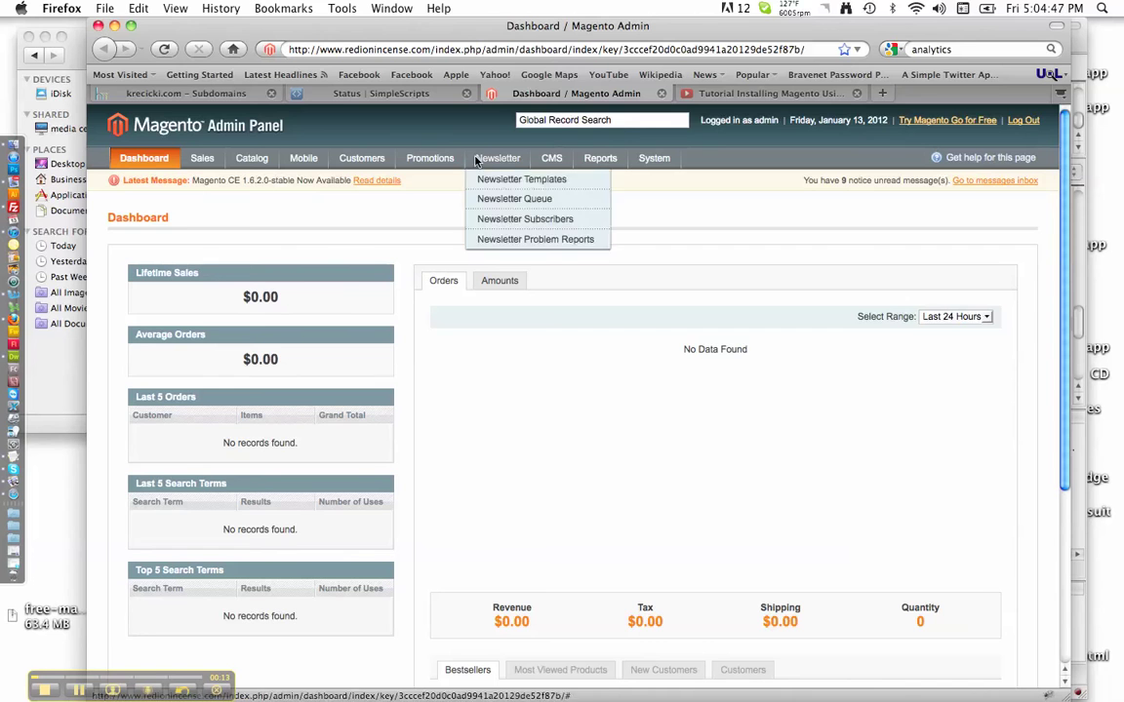
Step: Open a new empty Firefox tab next to the Magento admin dashboard tab
key(super+t)
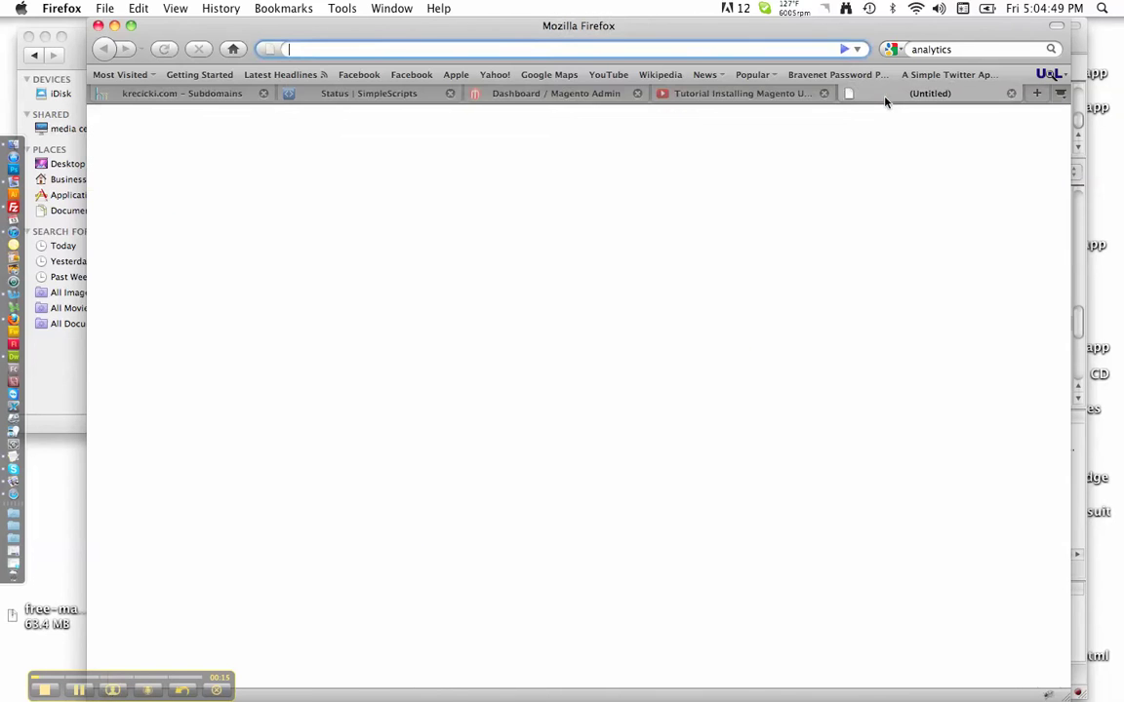
Step: Go to stripe.com in the new tab to show the Stripe homepage
text(stripe.com)
key(Return)
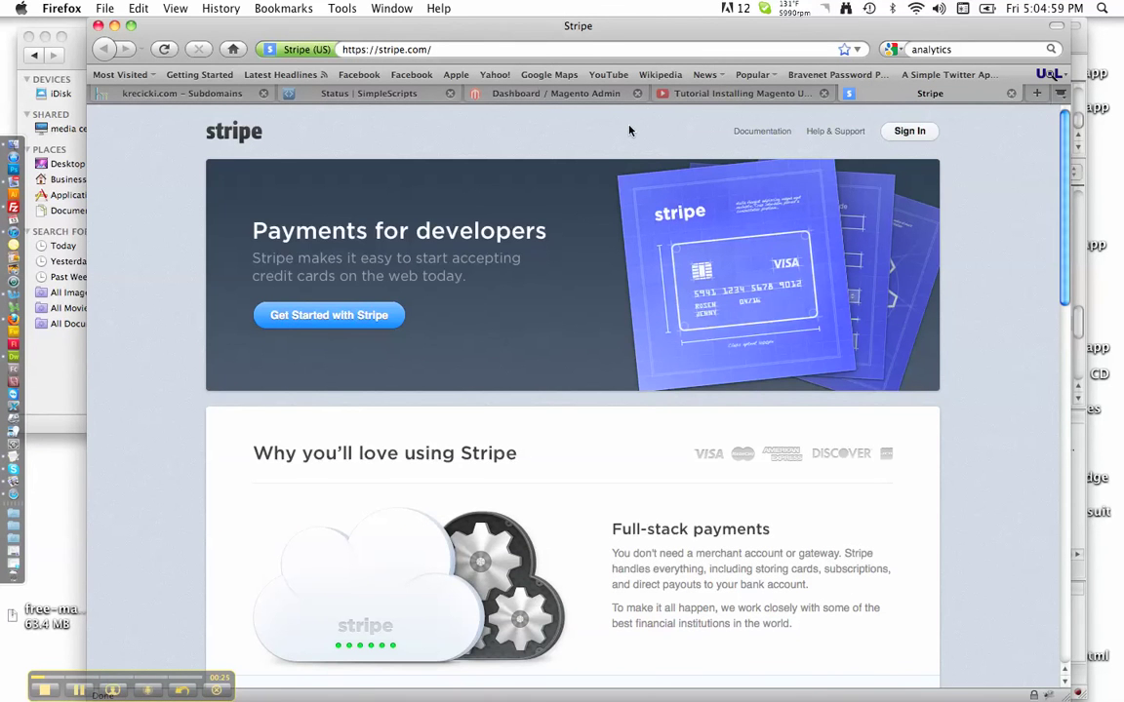
Step: Open System > Magento Connect > Magento Connect Manager from the admin dashboard
click(597, 94)
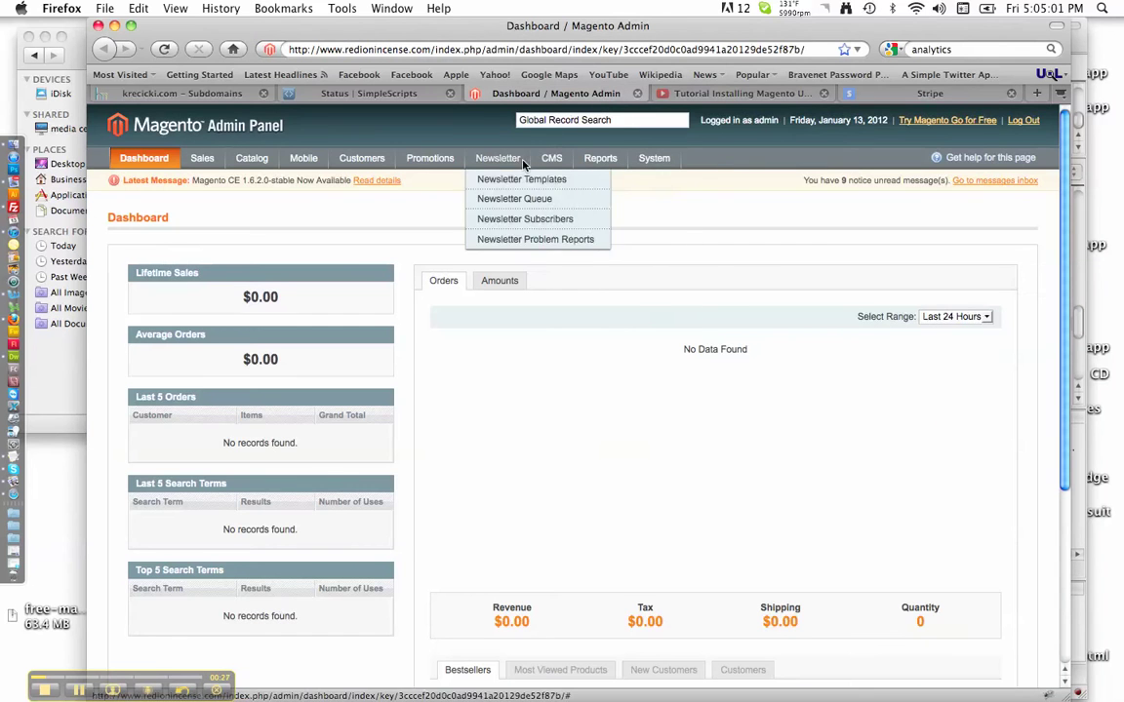
mouse_move(662, 163)
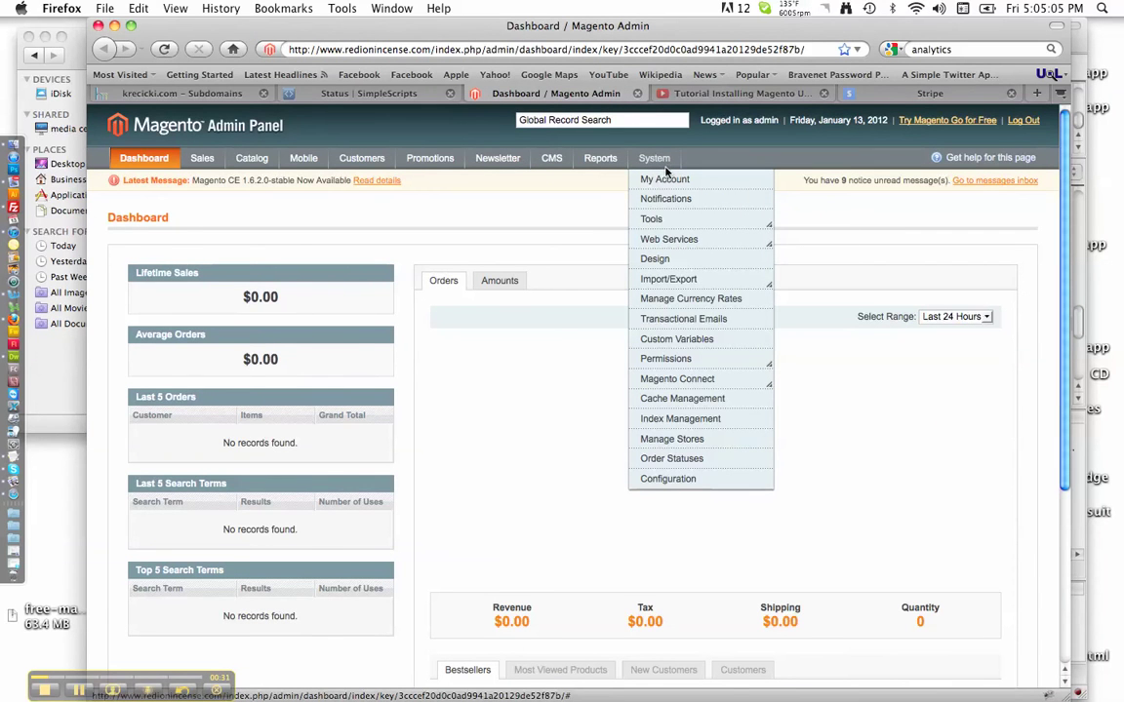
mouse_move(671, 385)
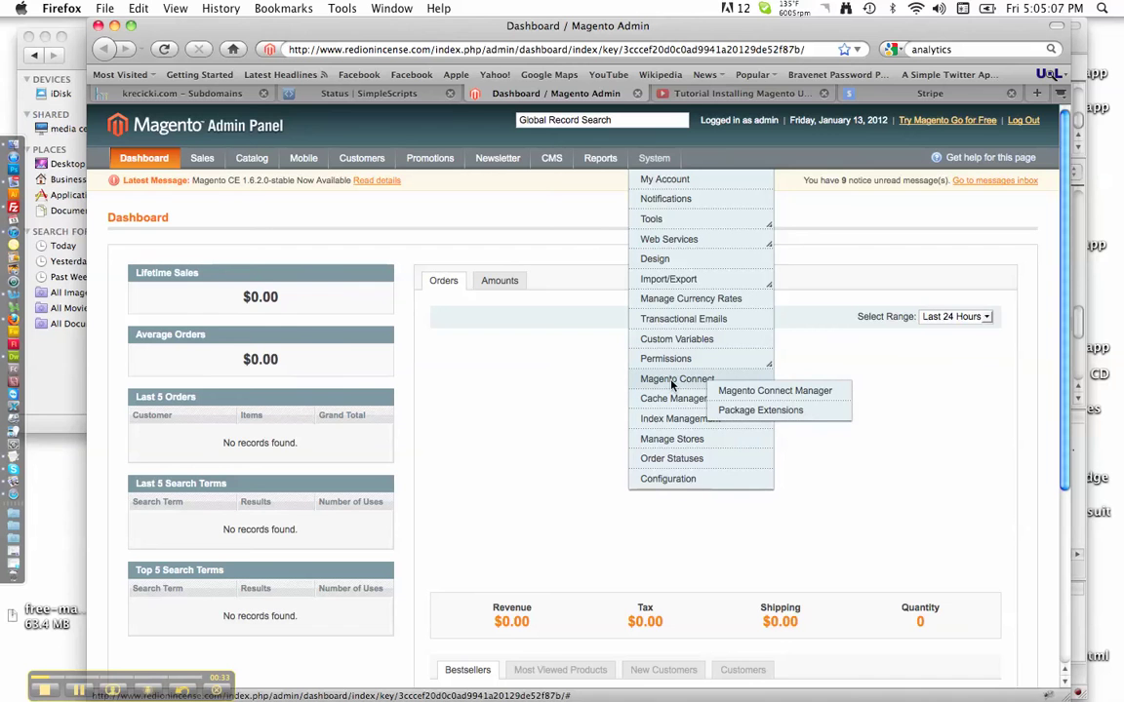
click(735, 398)
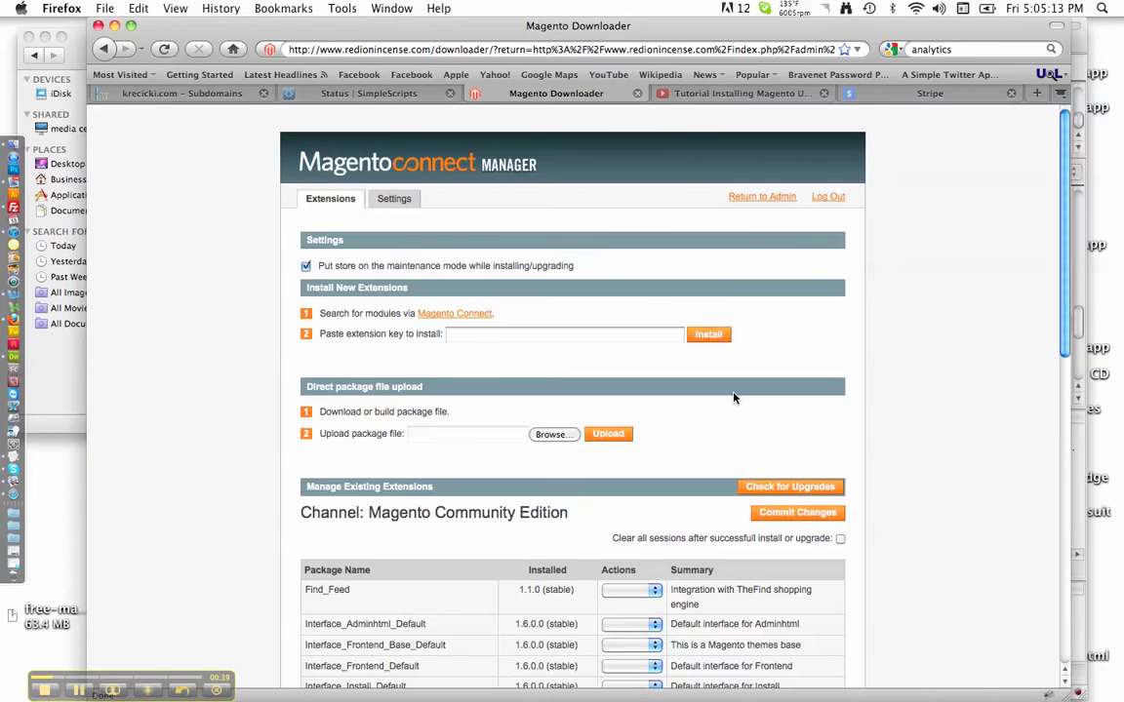
Step: Glance at the Stripe tab, then follow Connect Manager's Magento Connect marketplace link
click(941, 90)
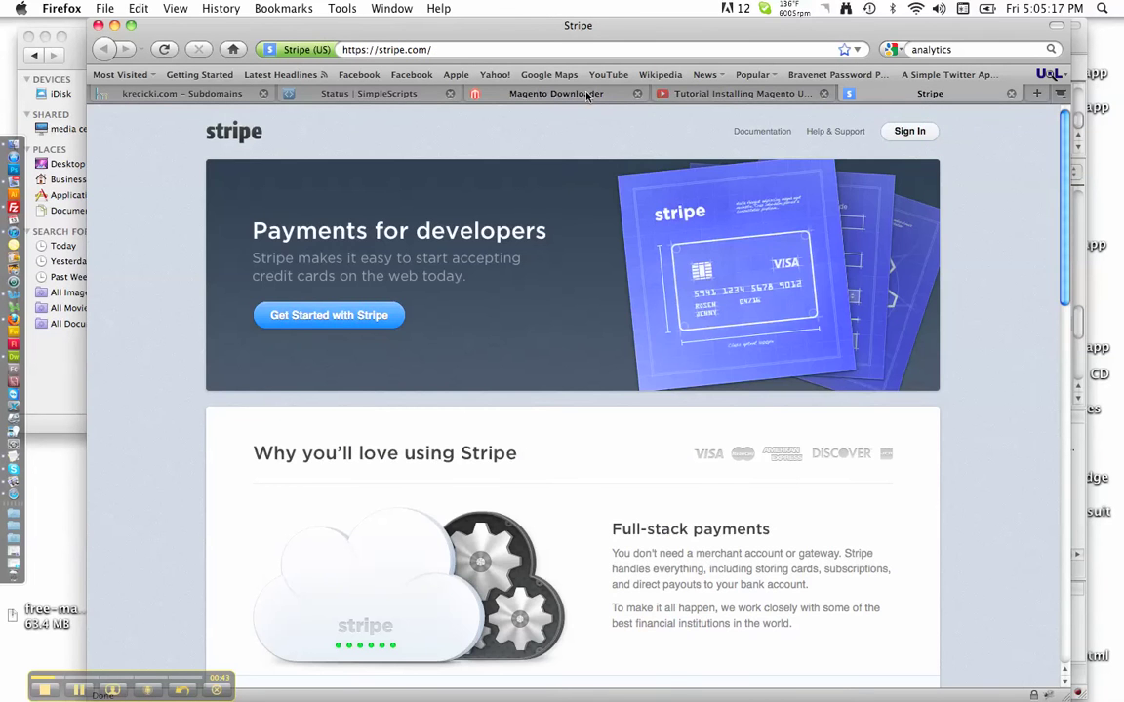
click(584, 95)
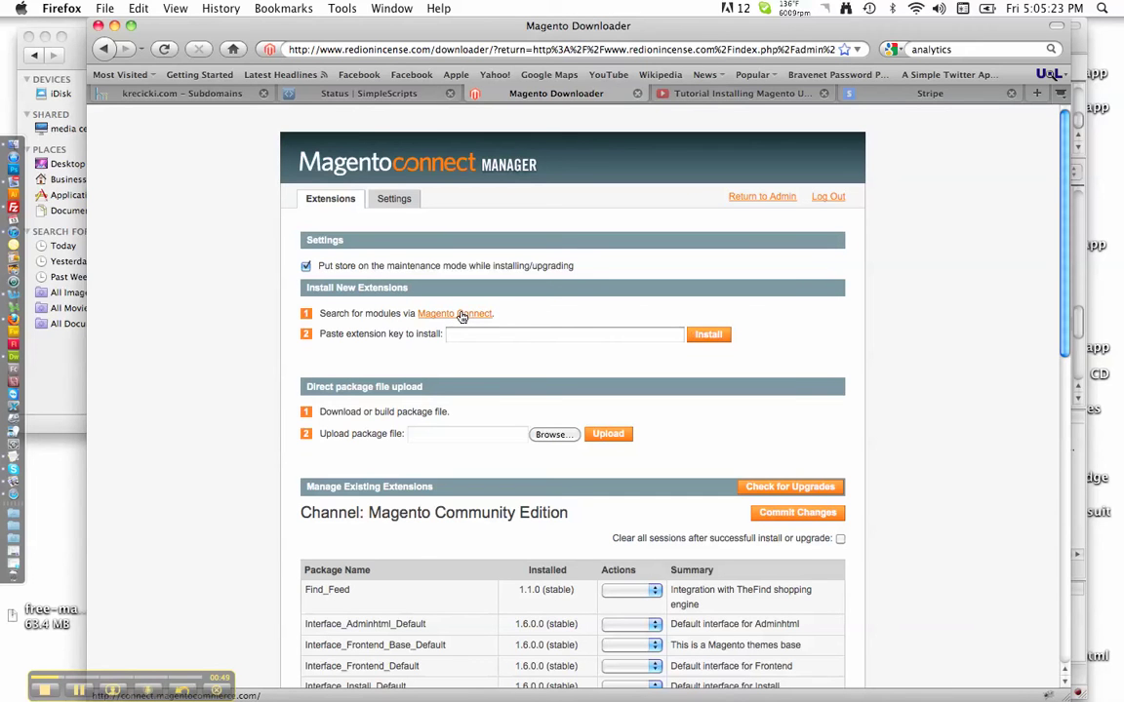
click(462, 315)
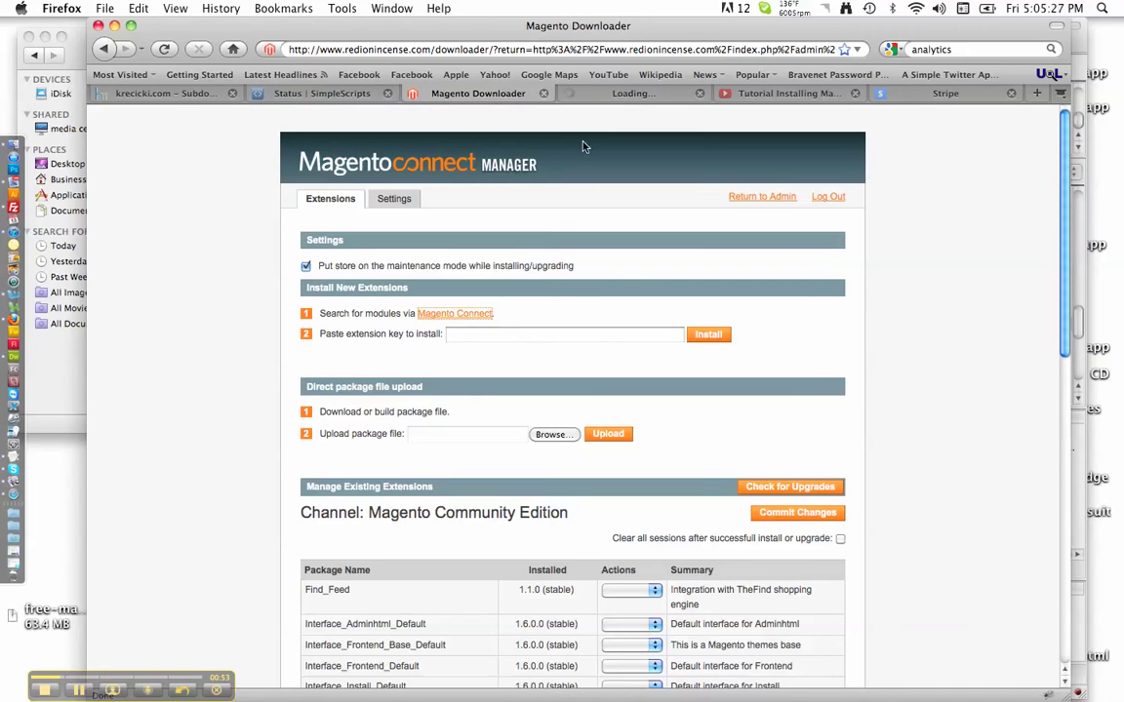
Step: Open Magento Connect in a new tab and search extensions for 'stripe'
right_click(470, 317)
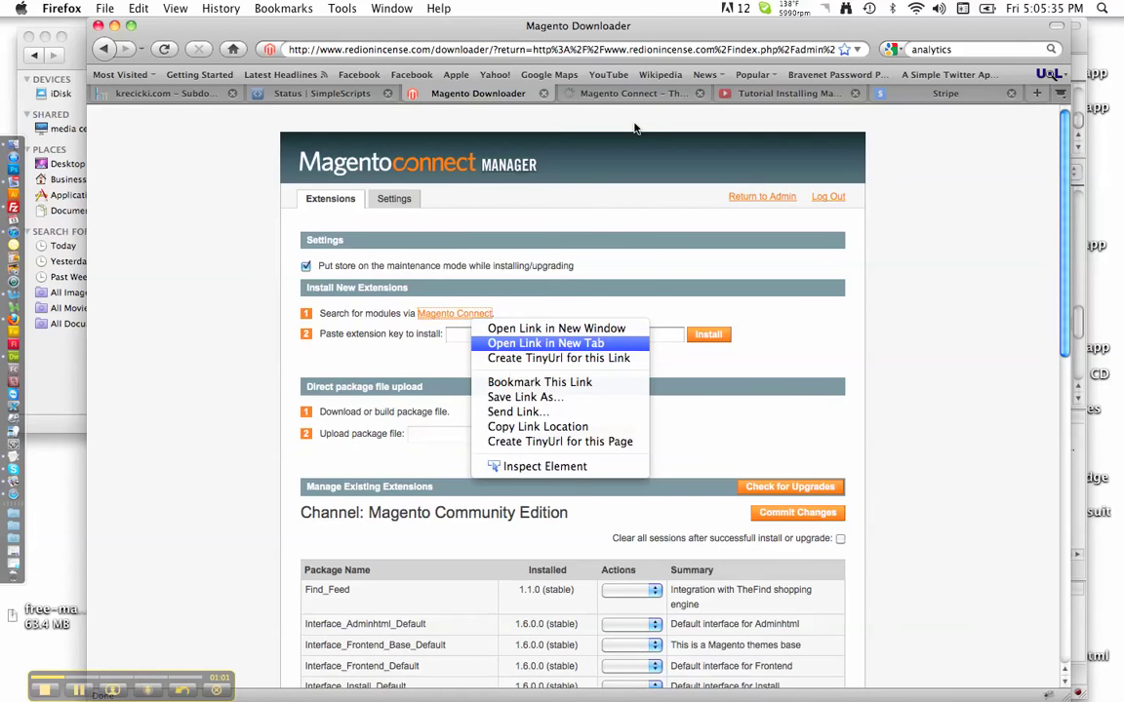
click(572, 113)
click(566, 93)
mouse_move(580, 292)
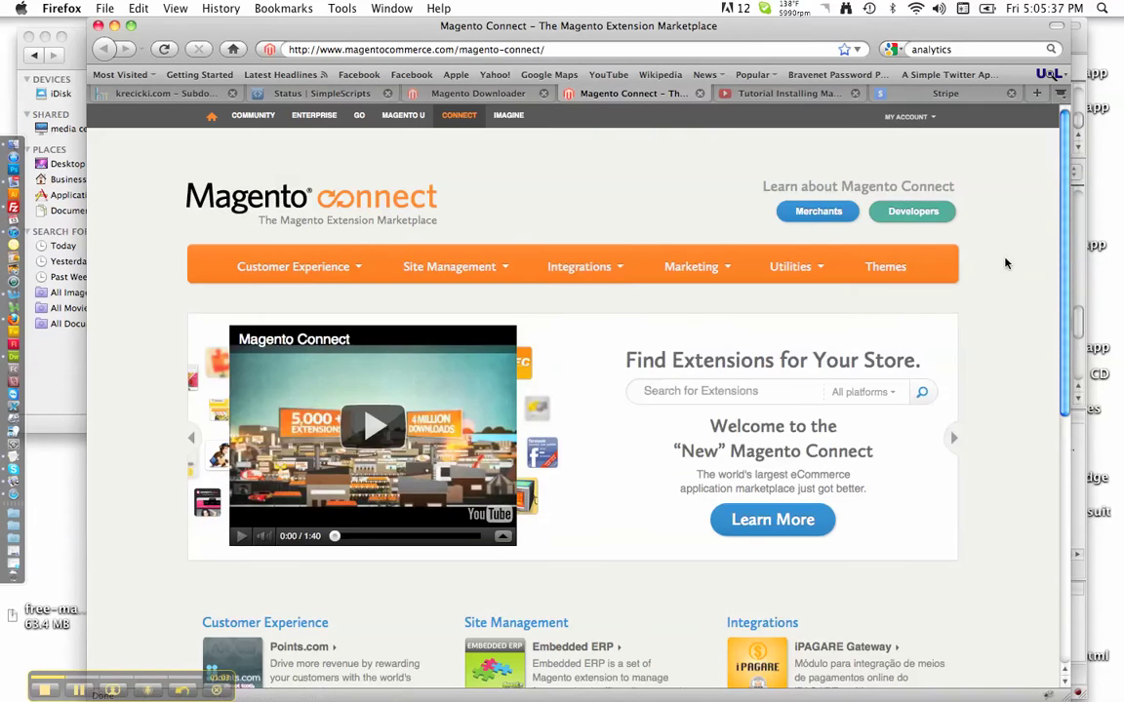
click(915, 119)
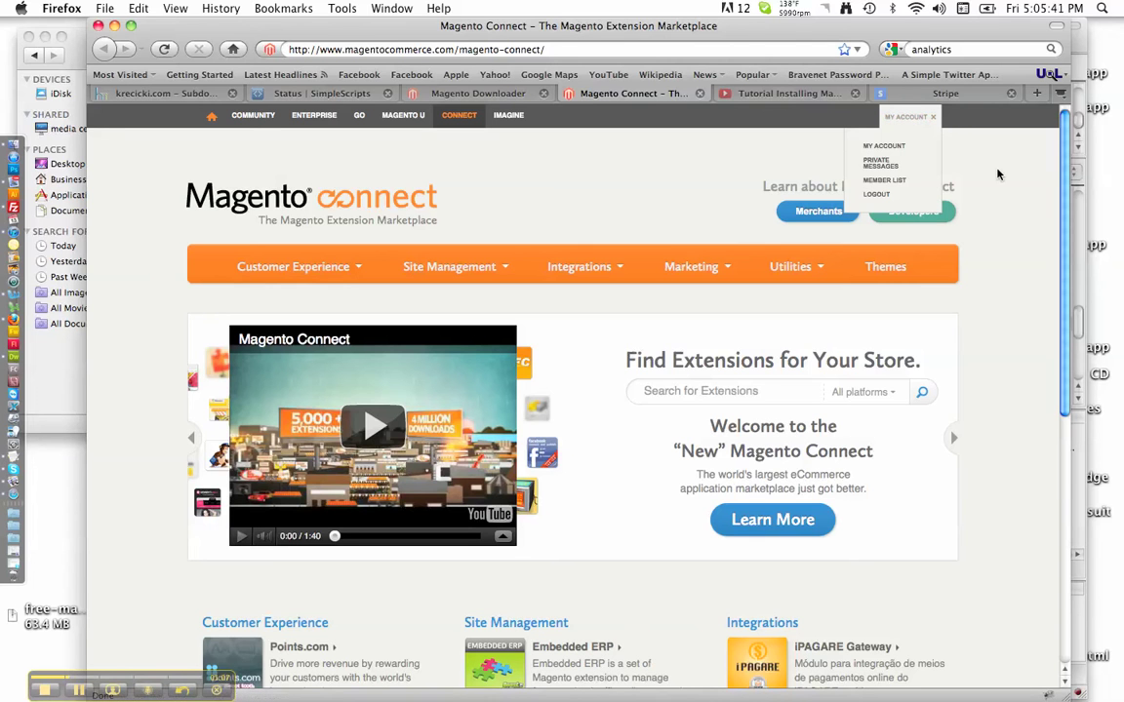
click(751, 396)
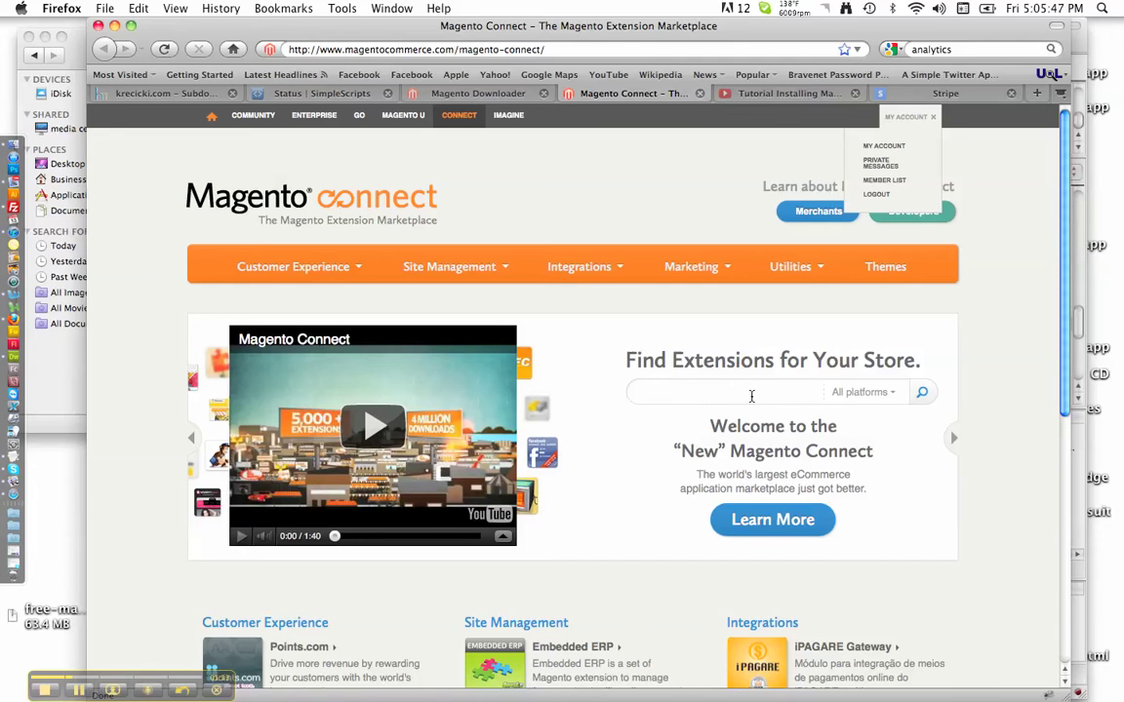
text(stripe)
click(920, 391)
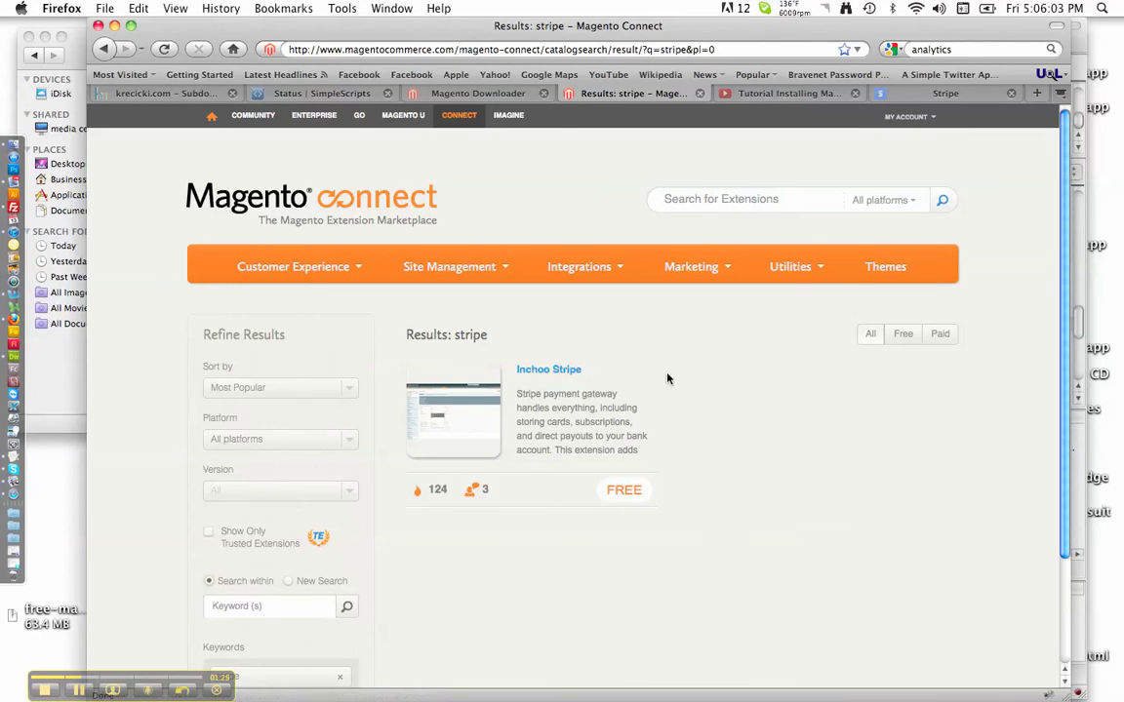
Step: Open the Inchoo Stripe extension page and start its Install Now process
click(575, 375)
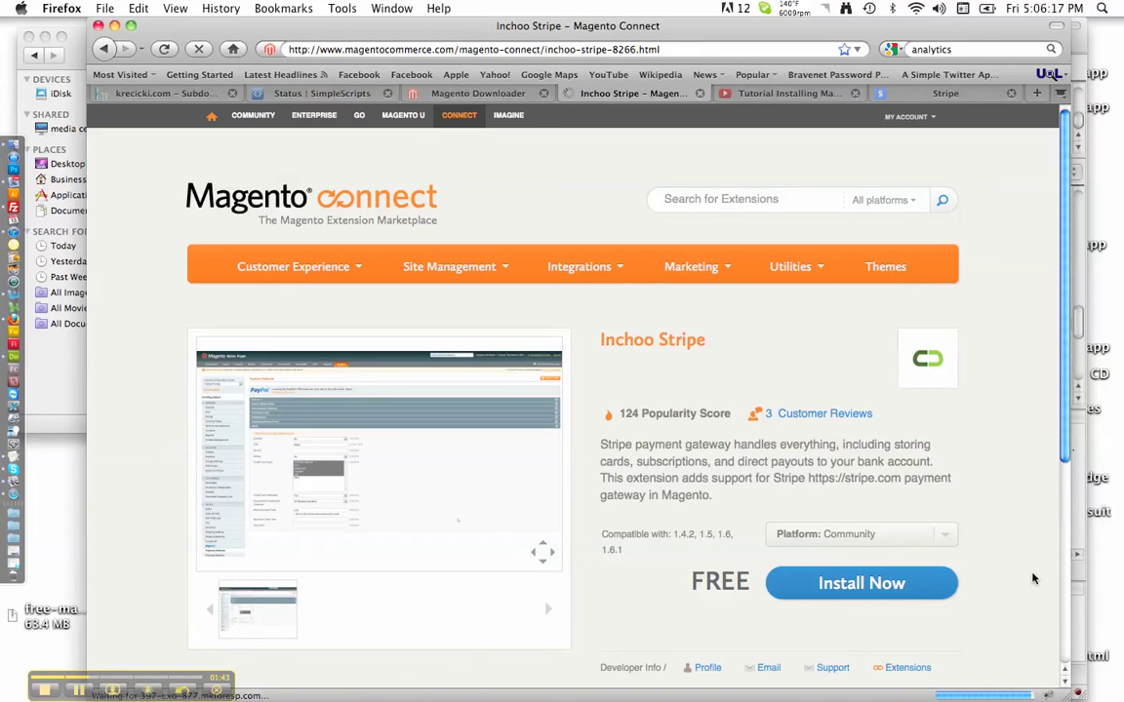
scroll(1033, 647, down, 5)
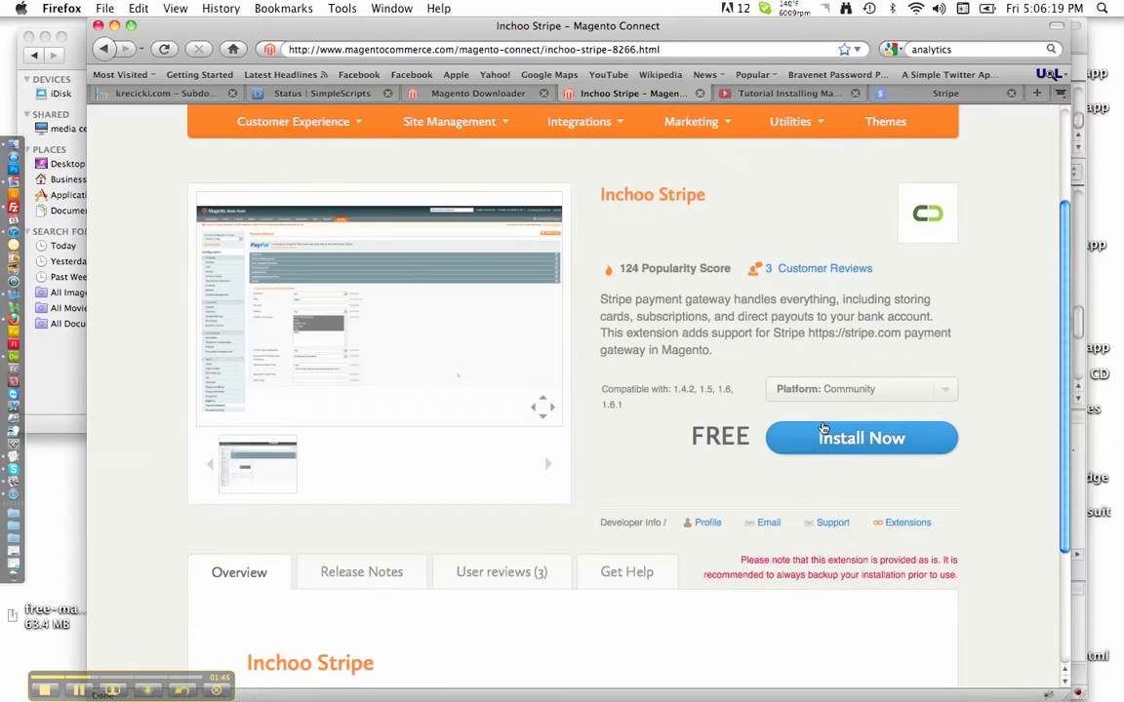
click(822, 434)
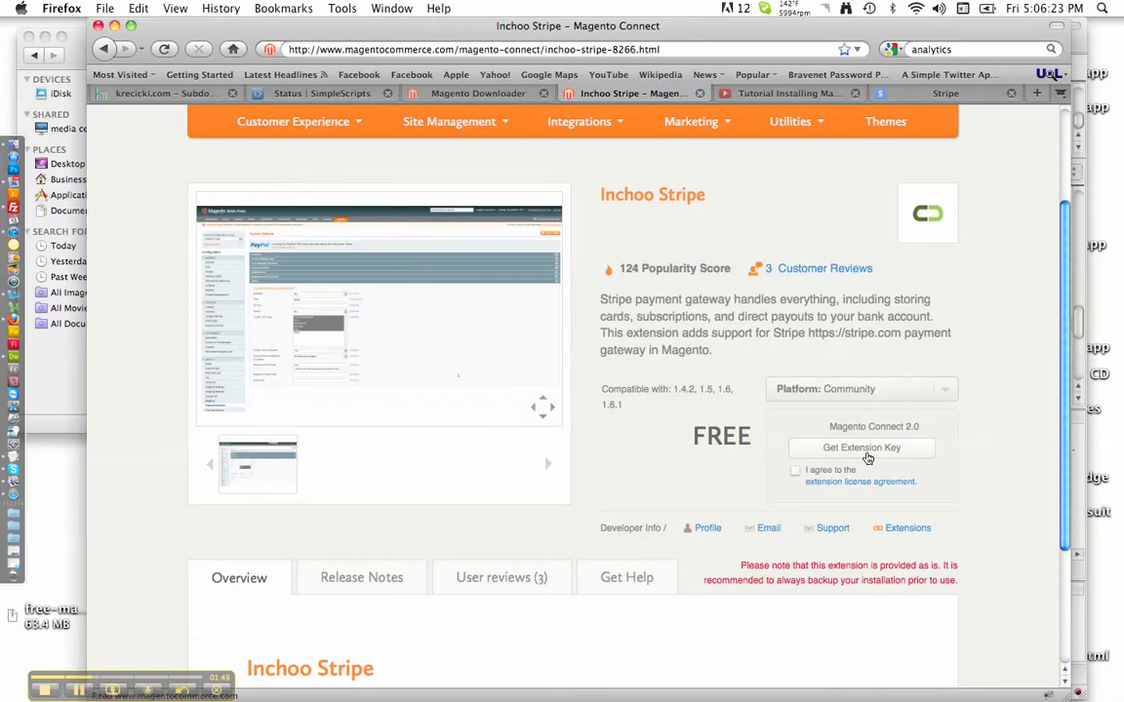
Step: Accept the license and reveal the Magento Connect 2.0 extension key, selecting it fully
click(795, 474)
click(891, 451)
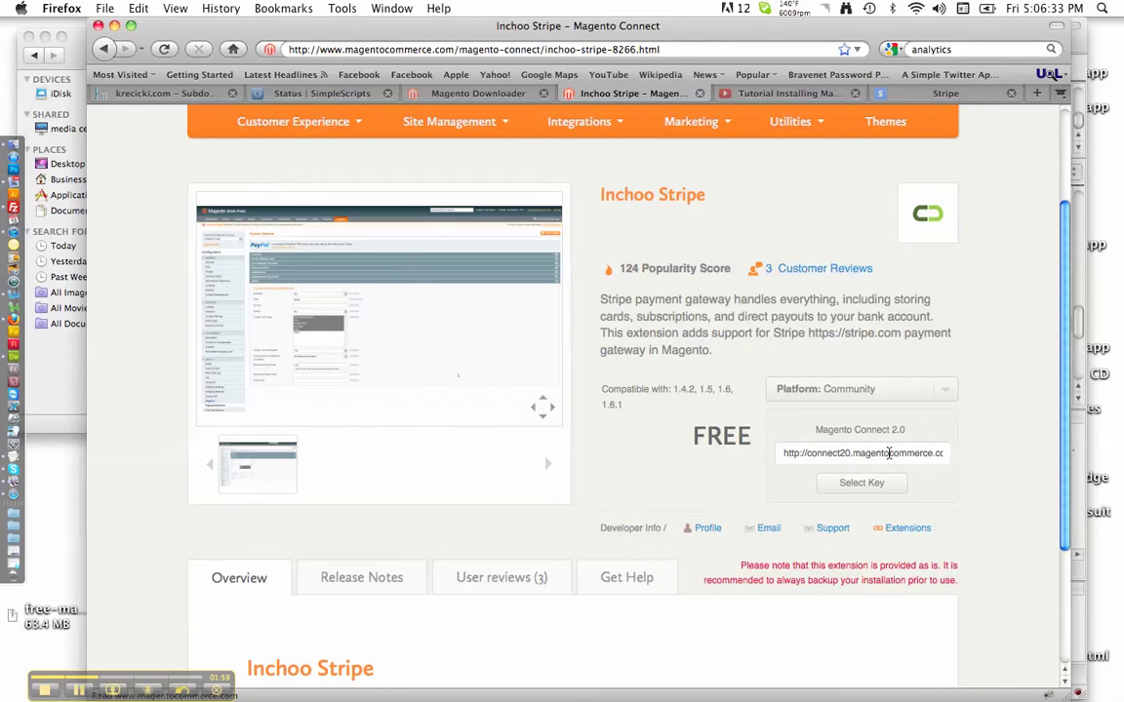
double_click(890, 453)
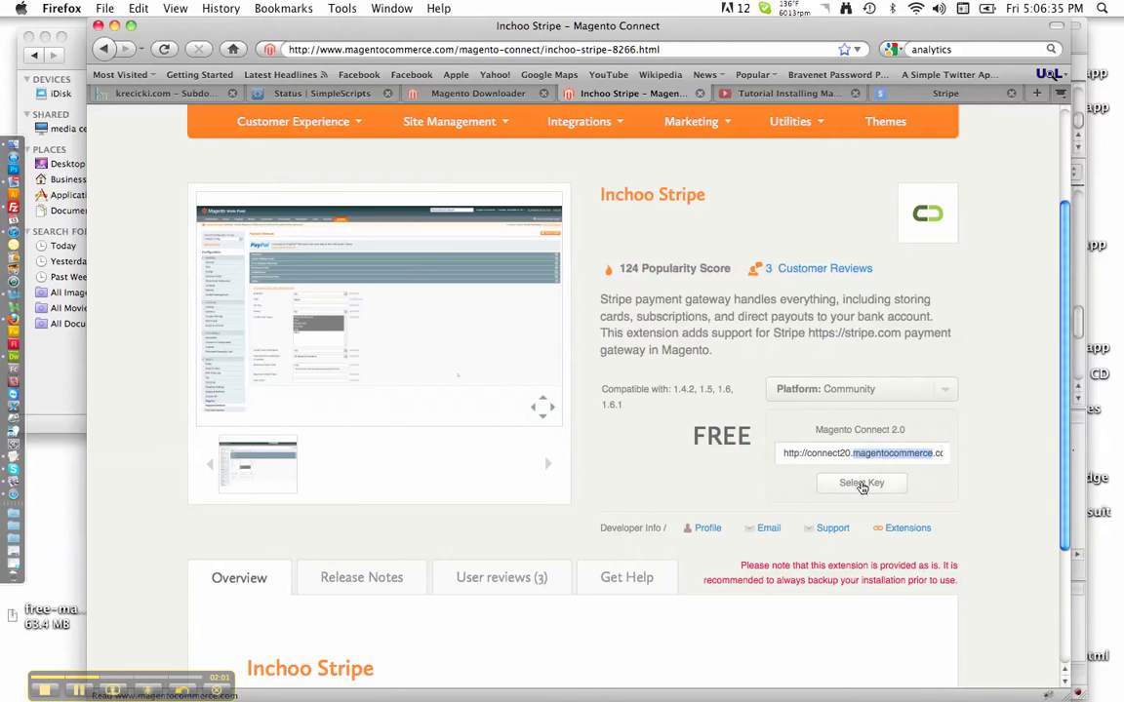
click(863, 484)
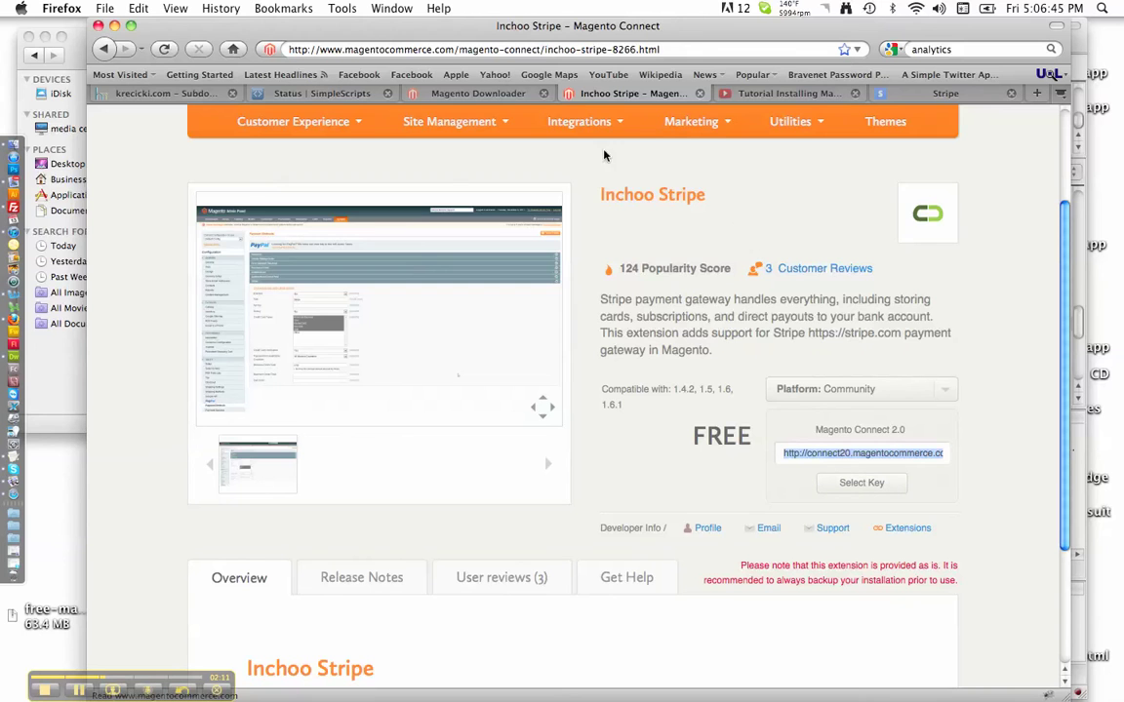
Step: Return to admin and reopen Magento Connect Manager at its 'Paste extension key' field
click(466, 99)
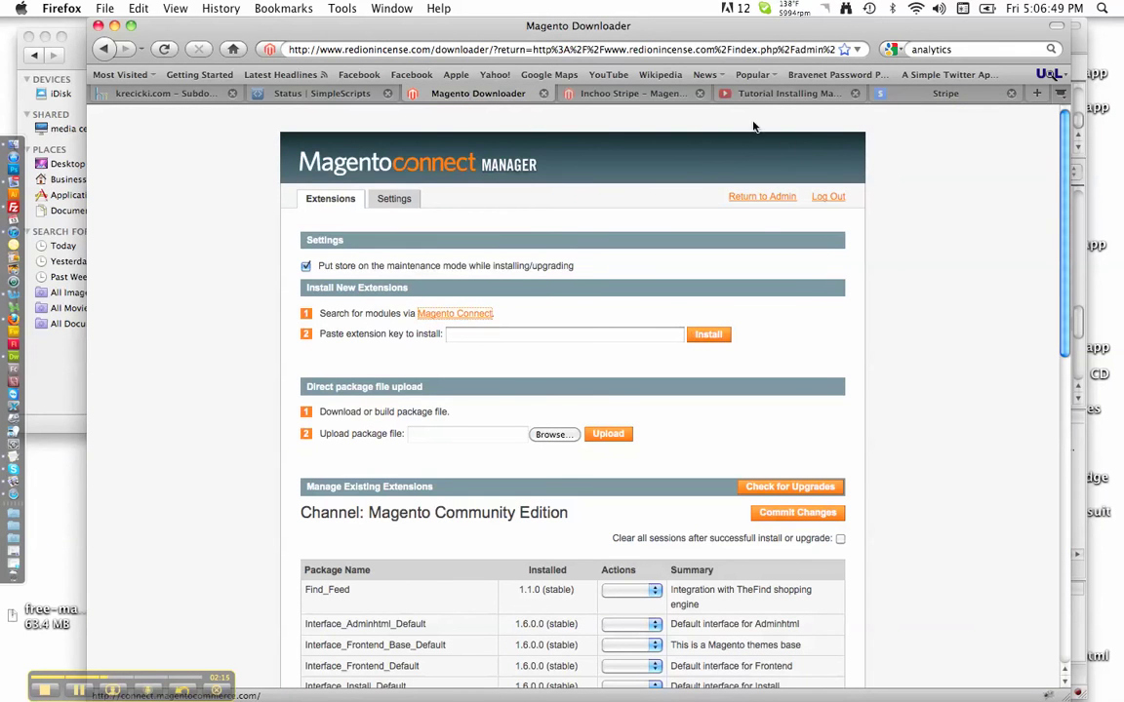
click(736, 199)
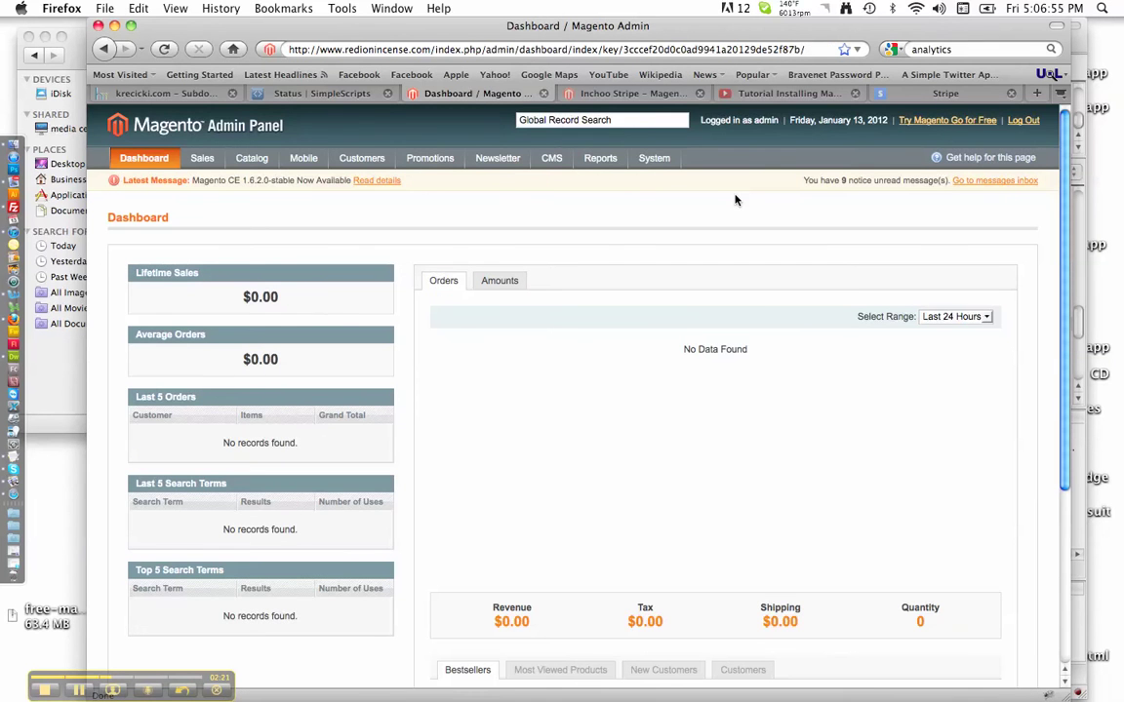
mouse_move(651, 162)
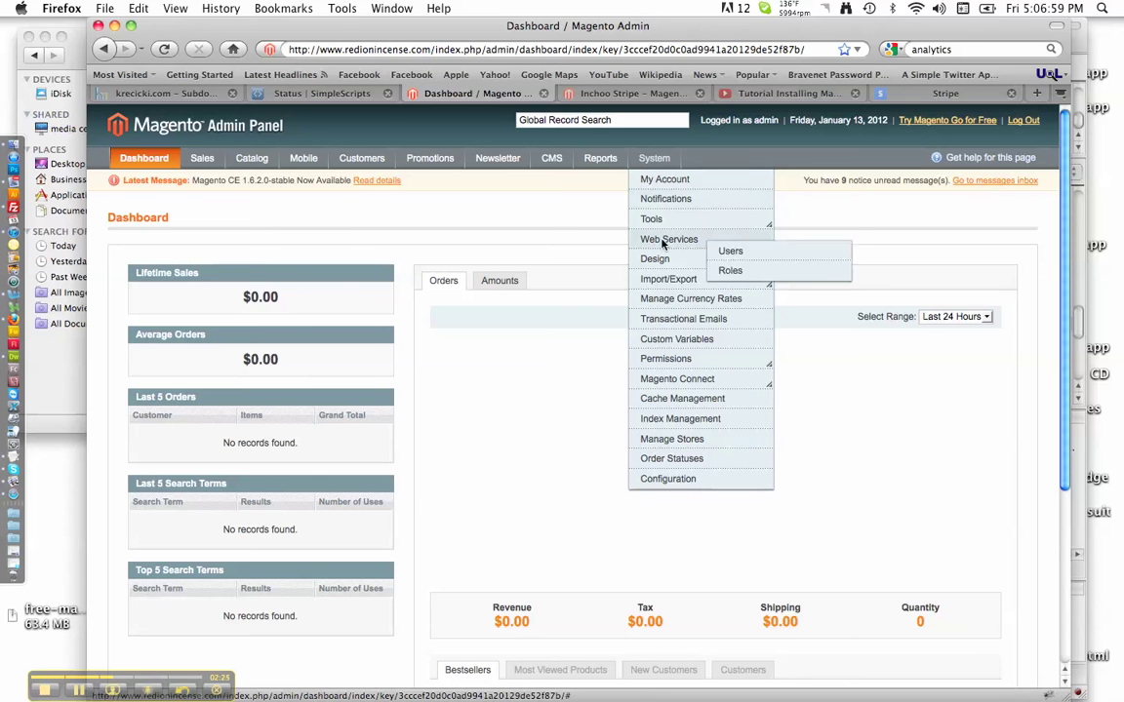
mouse_move(693, 380)
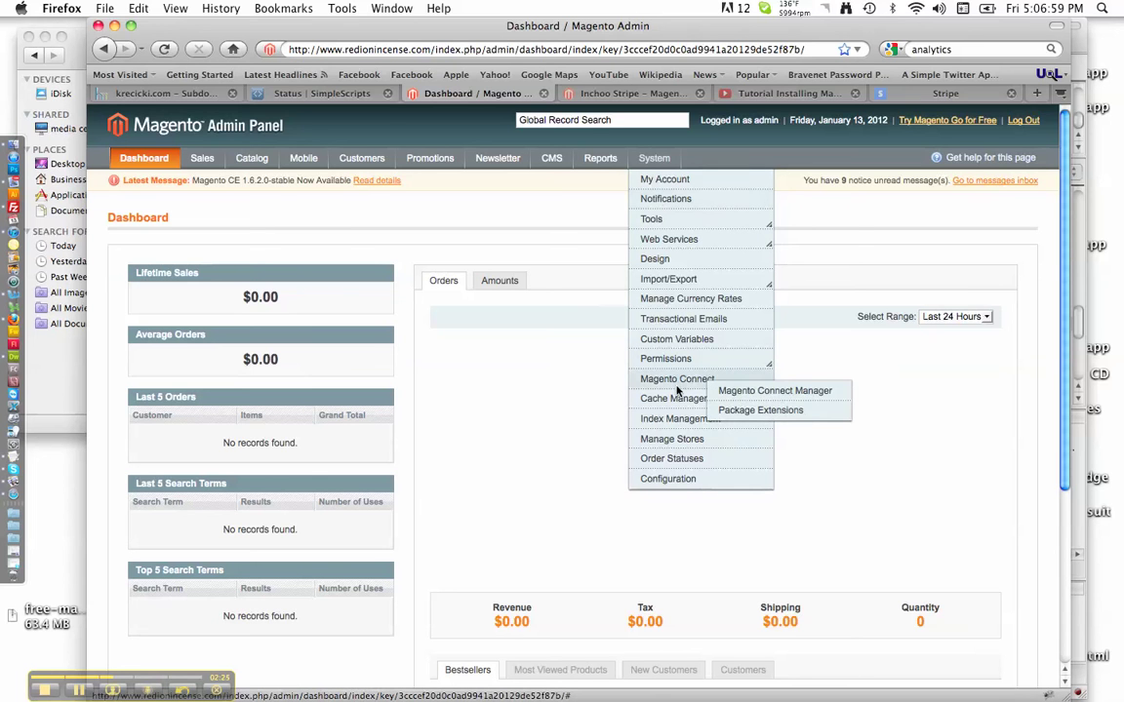
click(749, 399)
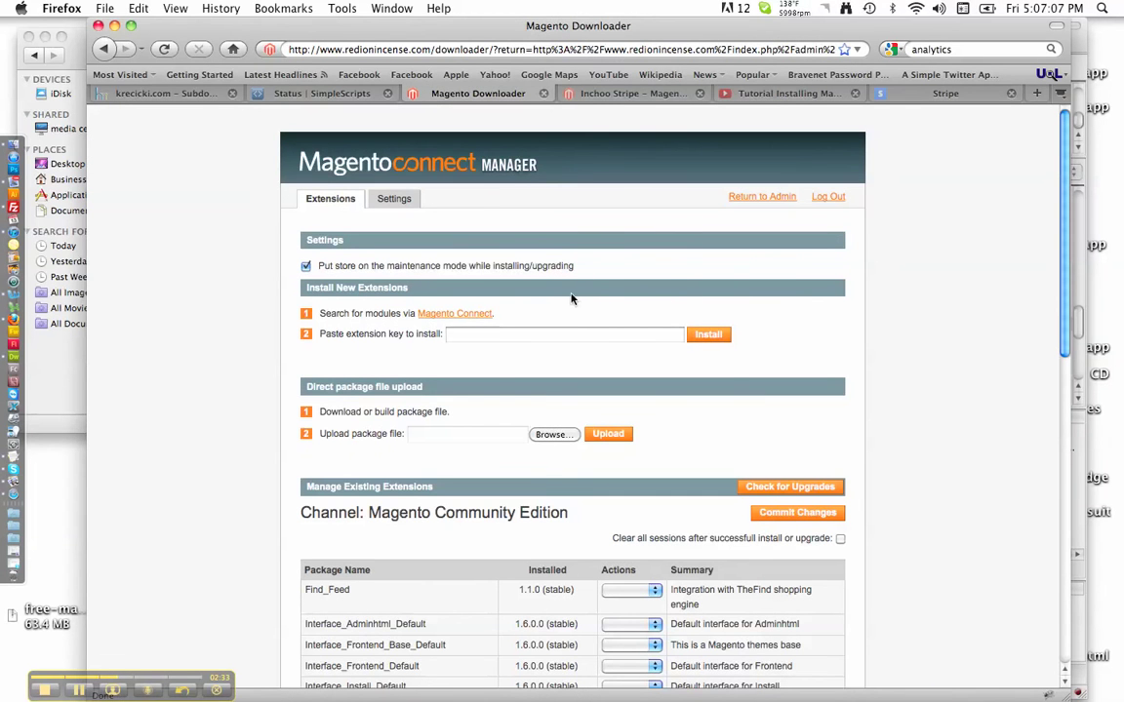
click(553, 335)
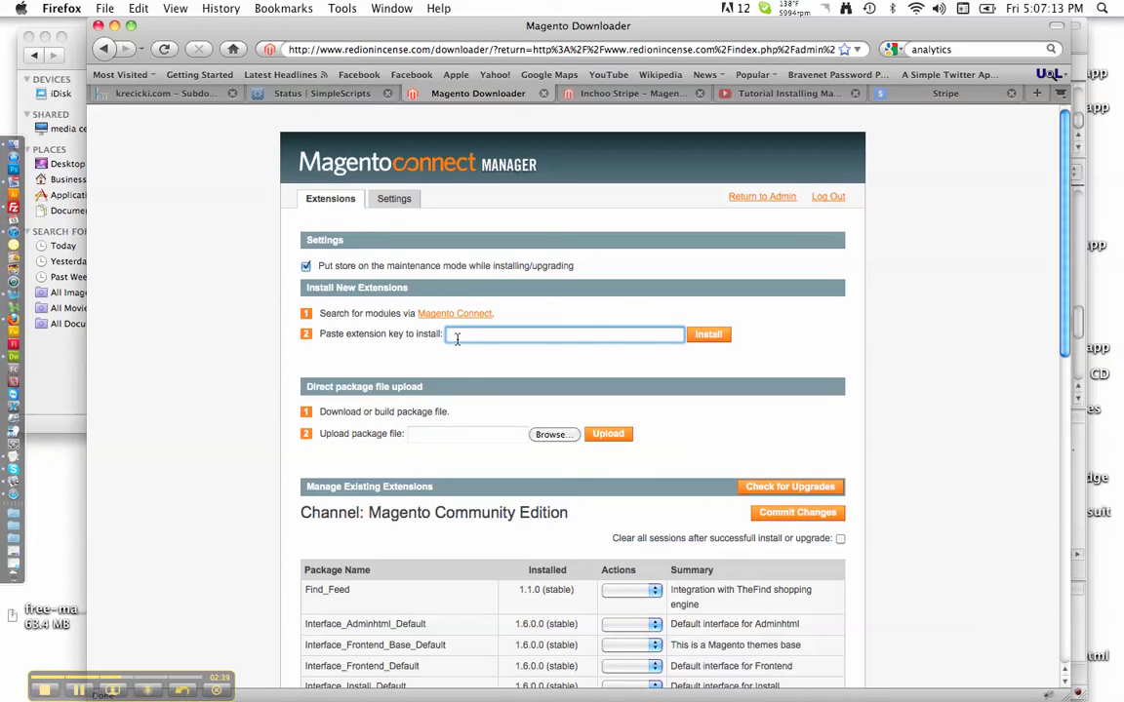
Step: Paste the key, install and proceed with Inchoo_Stripe 1.0.0, then refresh after success
key(super+v)
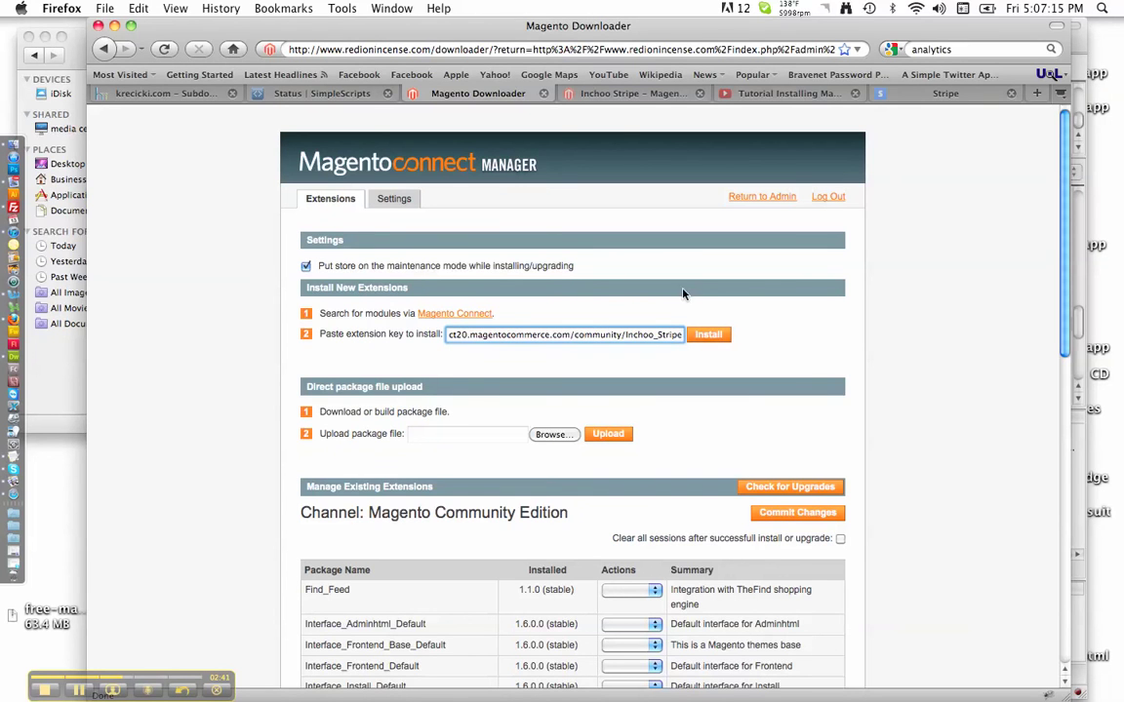
click(701, 337)
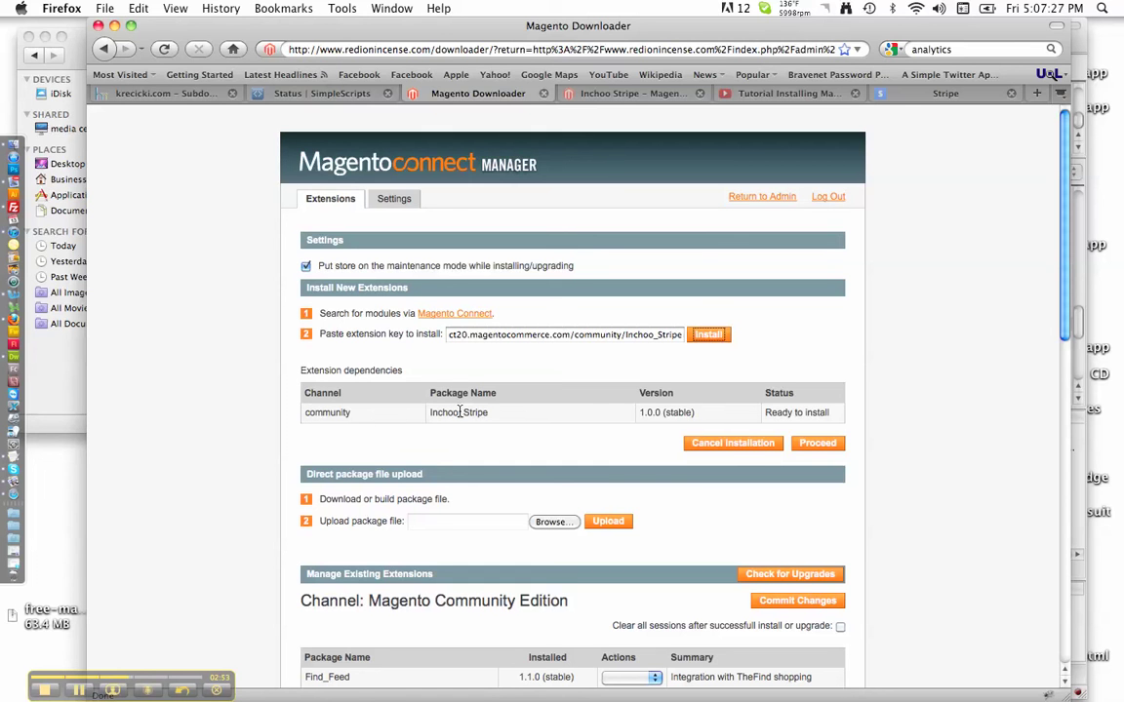
click(818, 444)
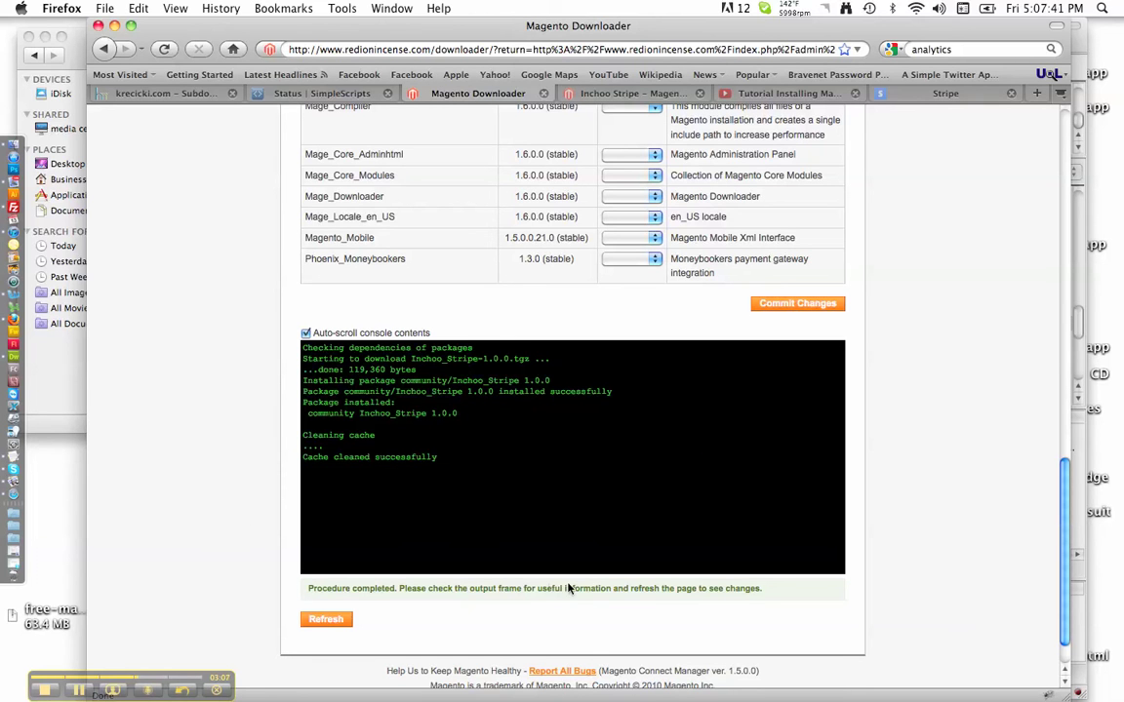
click(324, 620)
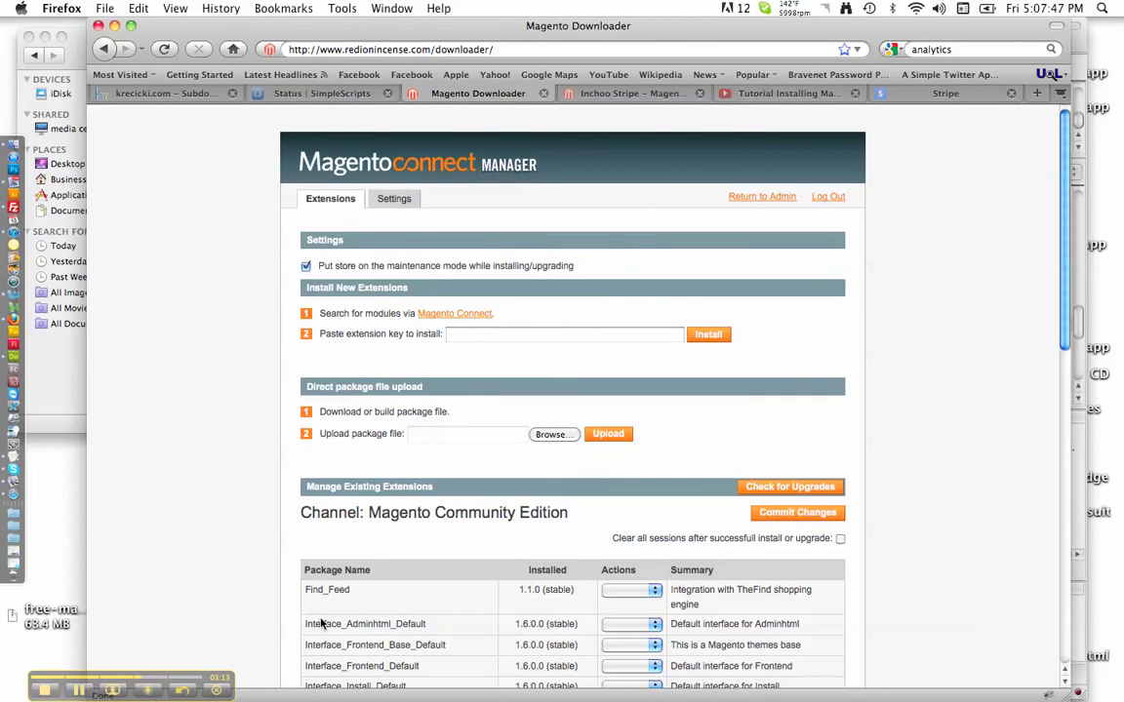
Step: Check Inchoo_Stripe 1.0.0 in the installed packages list, then go back to the admin
scroll(247, 528, down, 15)
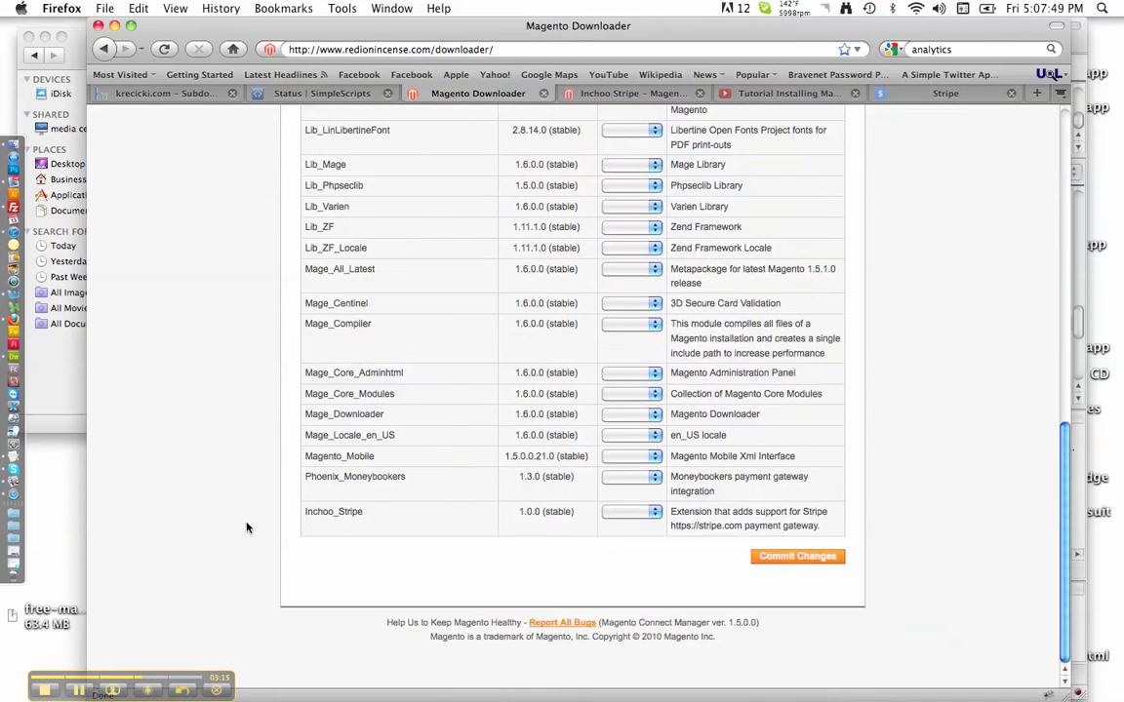
scroll(247, 528, up, 15)
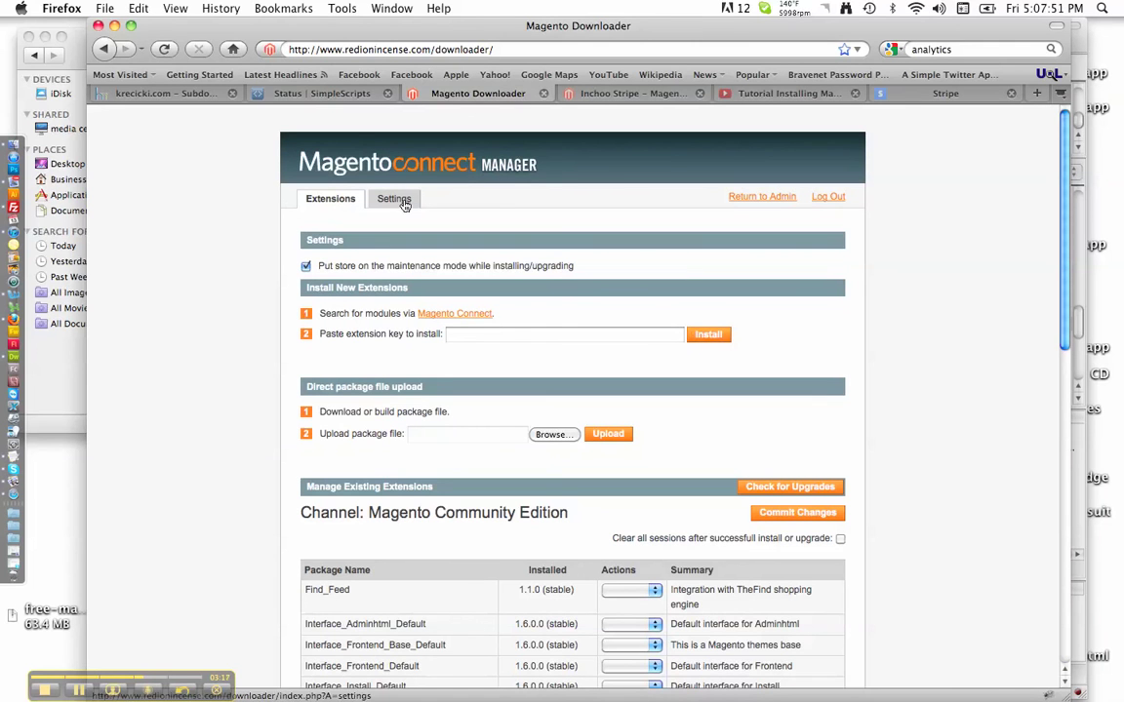
click(772, 198)
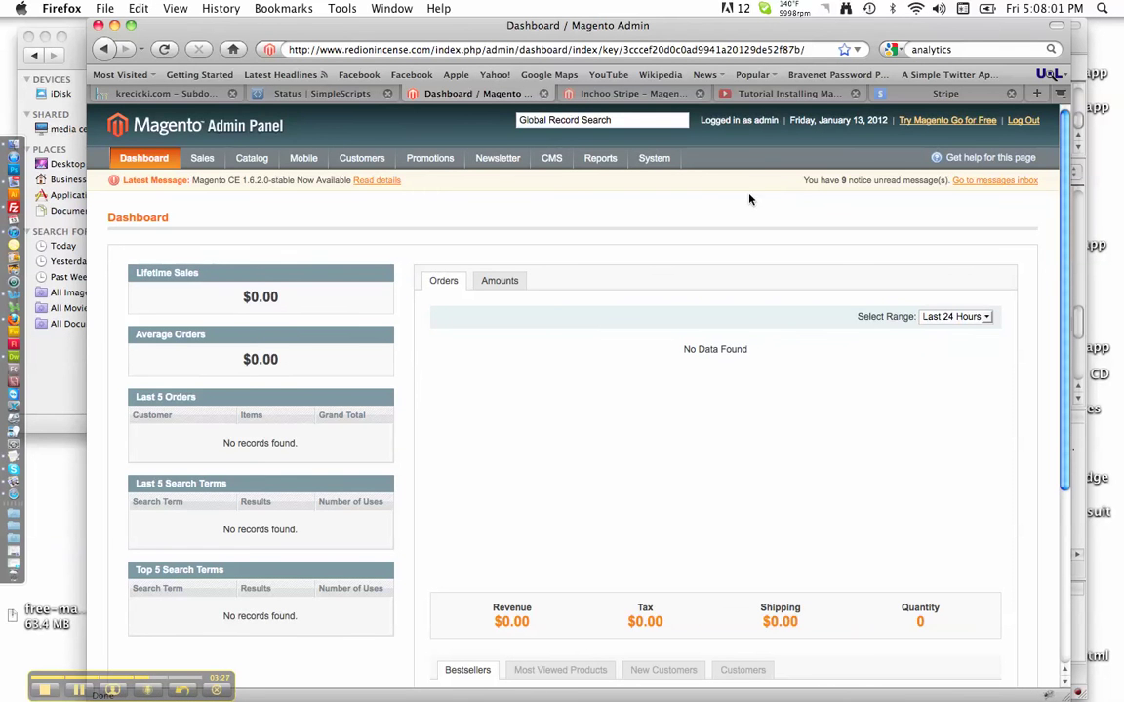
Step: Go to System > Configuration > Sales > Payment Methods to find the new Stripe section
mouse_move(655, 159)
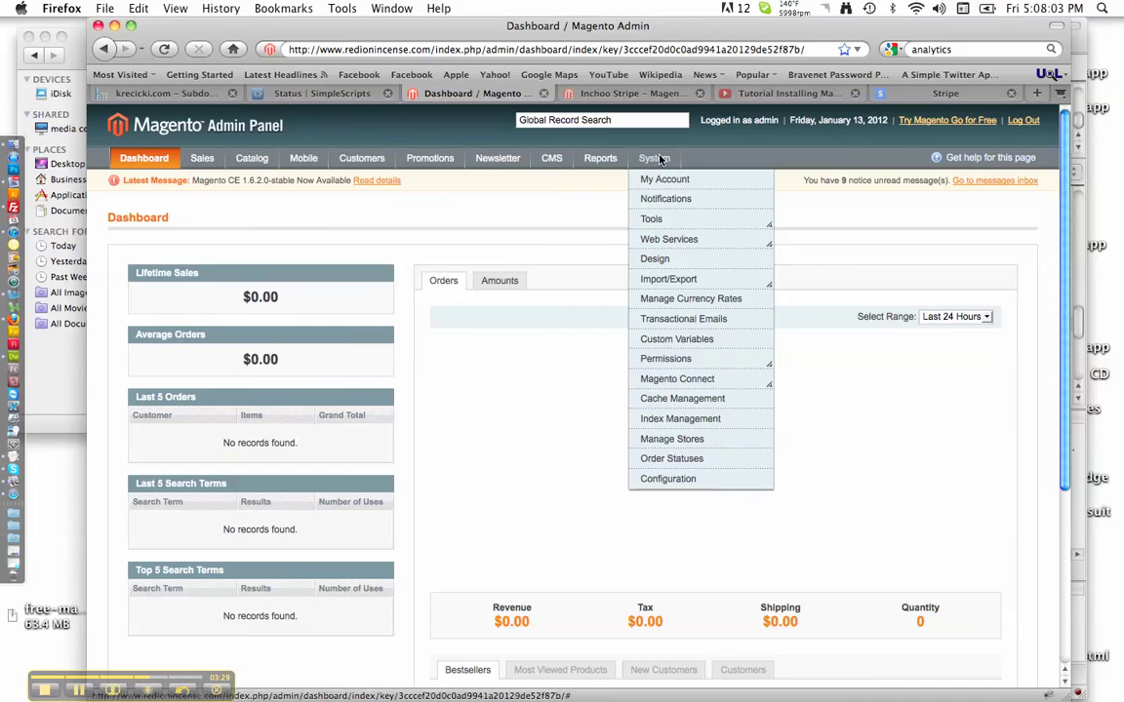
click(666, 483)
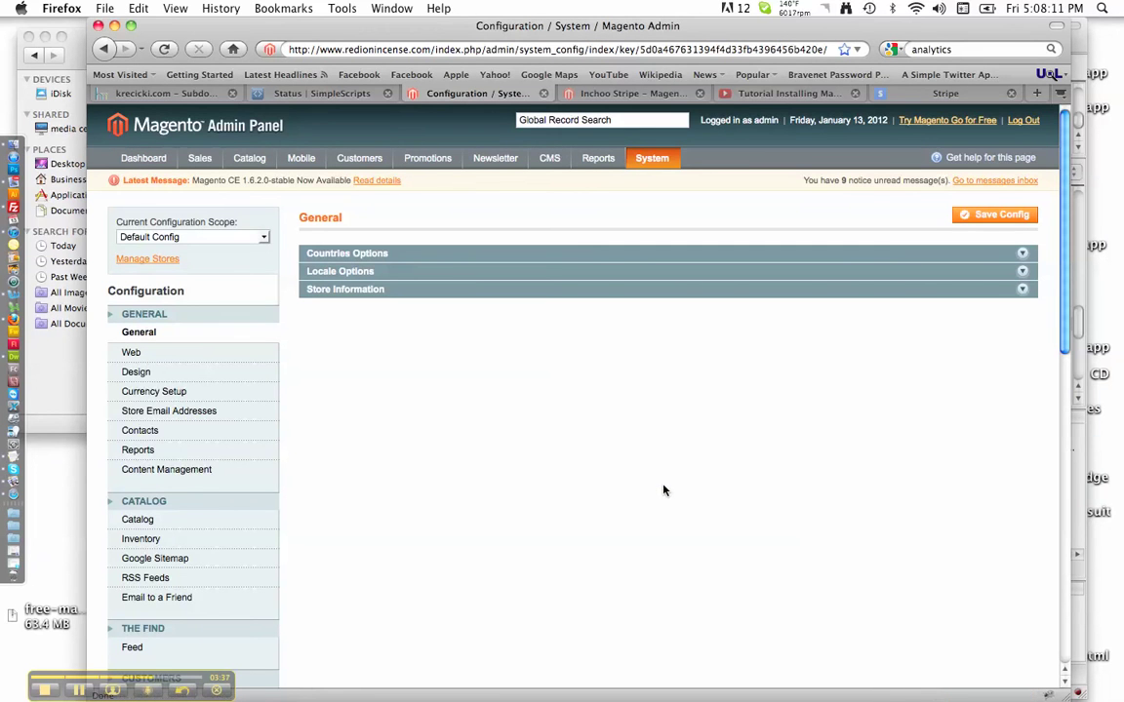
scroll(403, 446, down, 5)
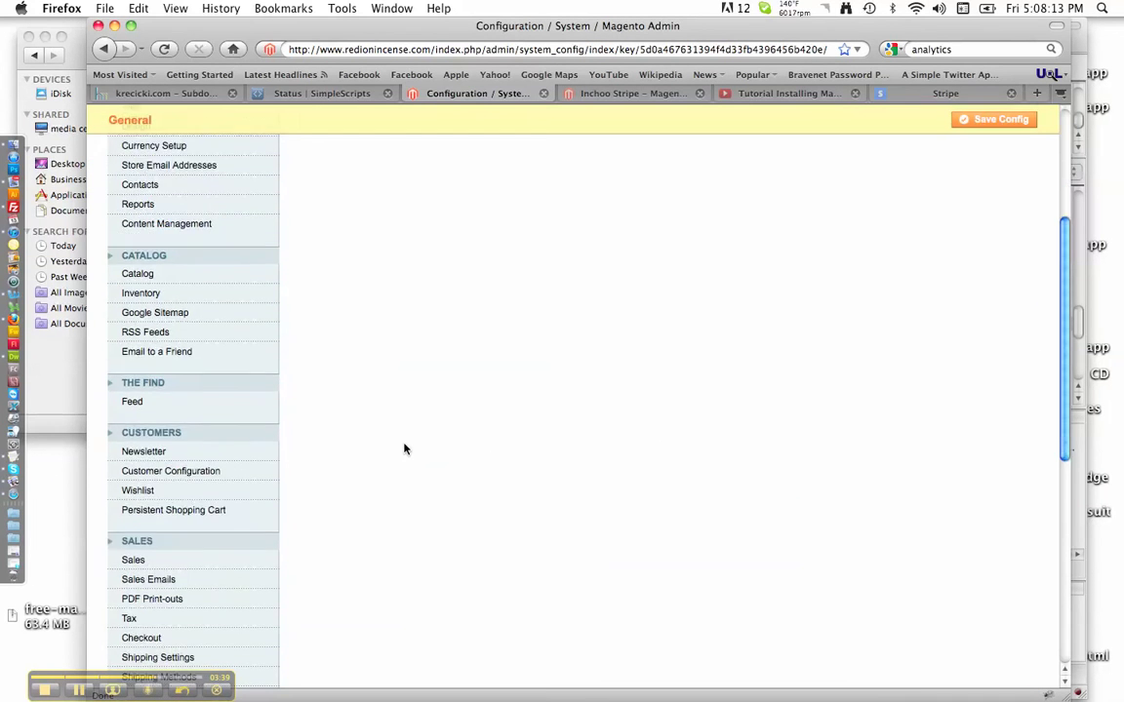
scroll(404, 448, down, 4)
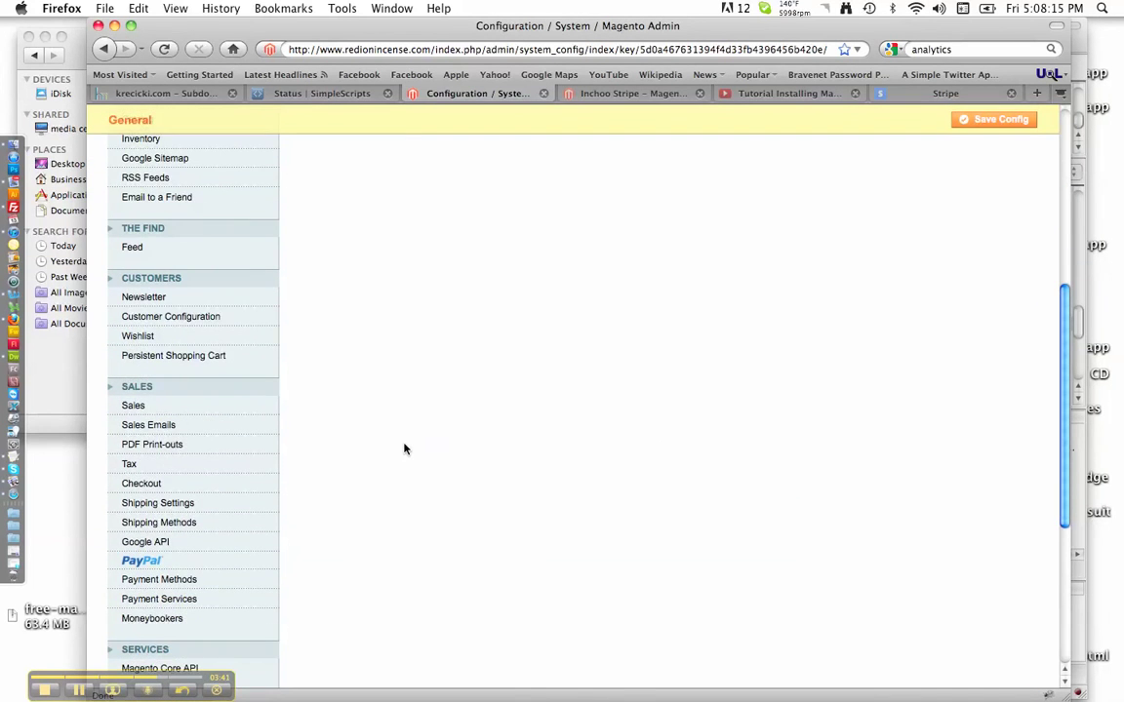
click(195, 583)
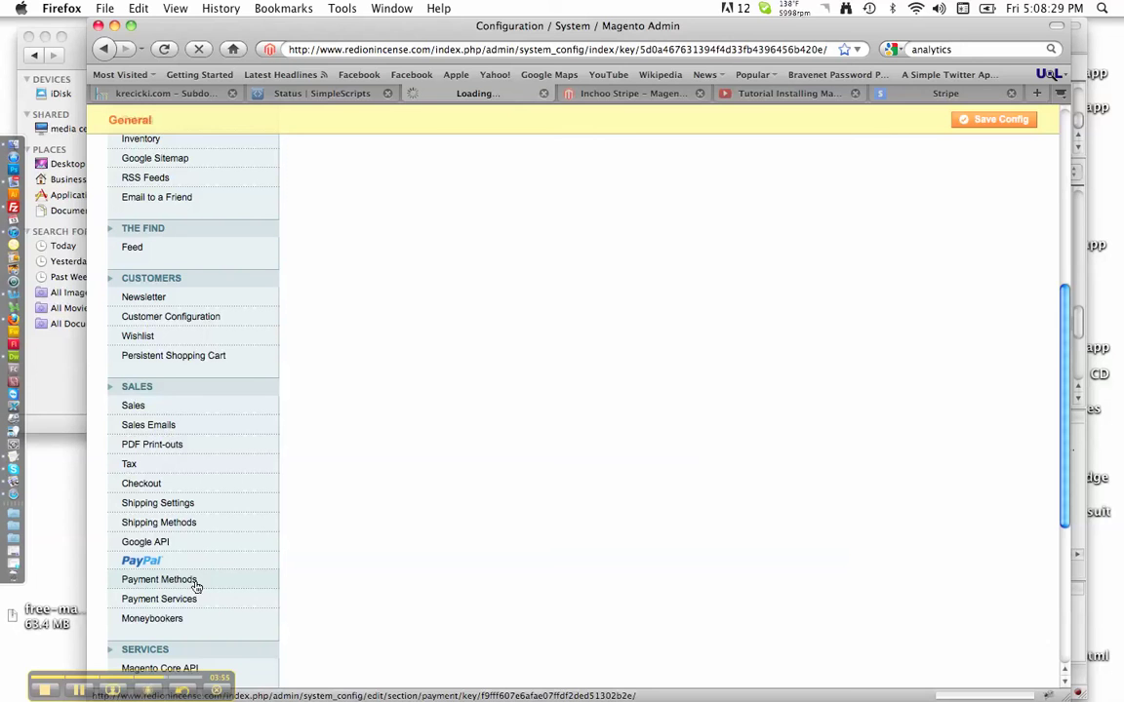
click(159, 580)
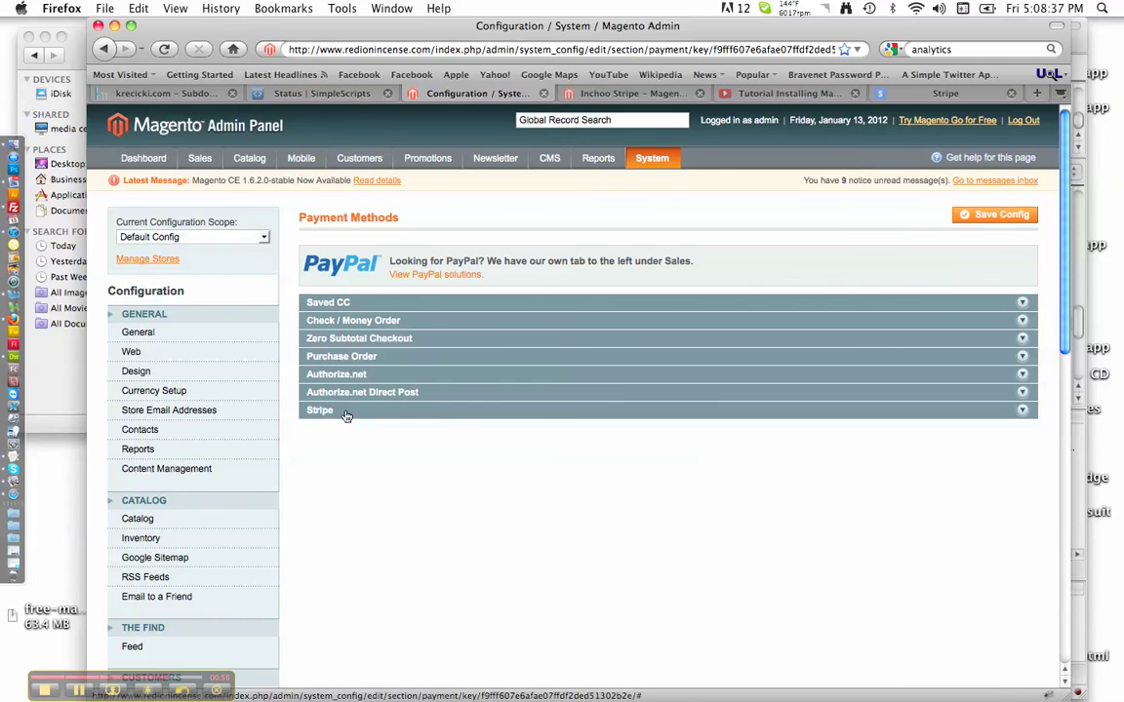
Step: Set the Stripe payment method's Enabled to Yes and its title to 'Your Store Name'
click(313, 409)
click(471, 459)
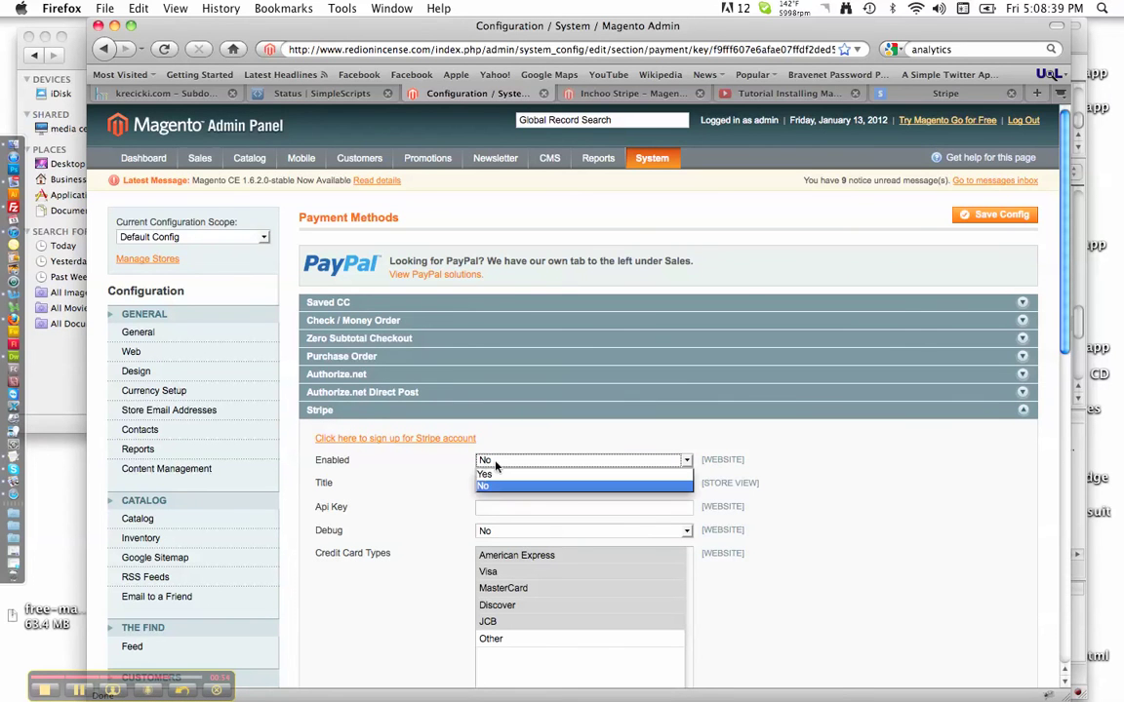
click(448, 441)
drag(507, 485, 463, 484)
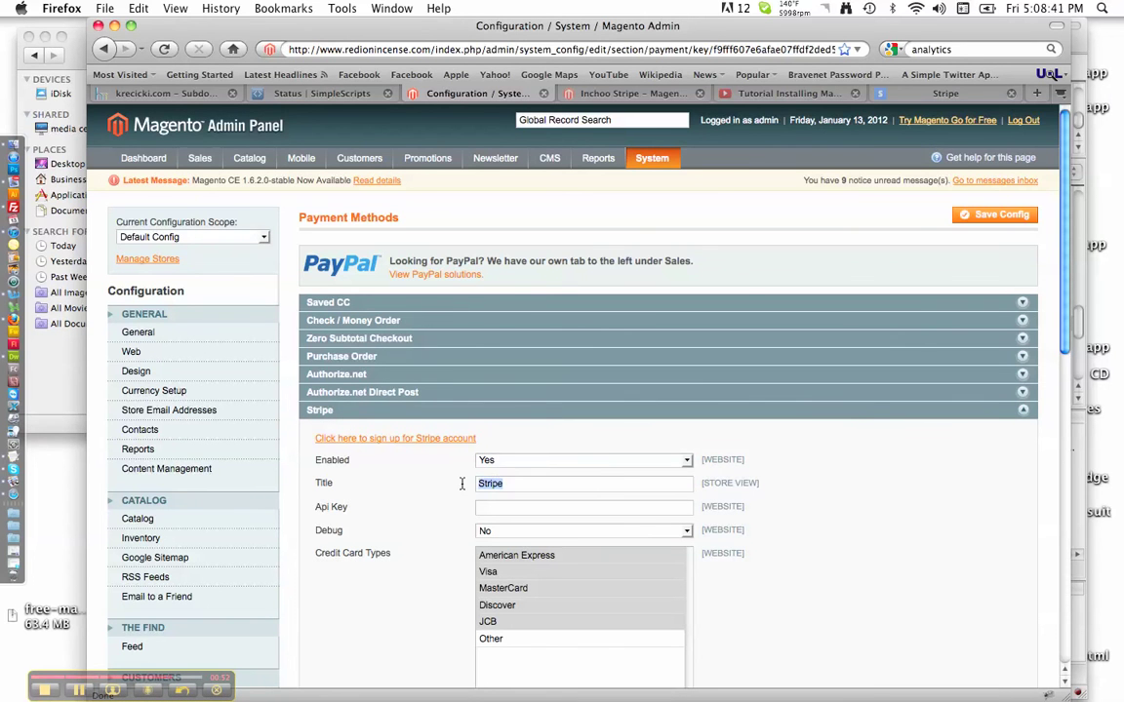
text(Your Store Name)
scroll(472, 497, down, 2)
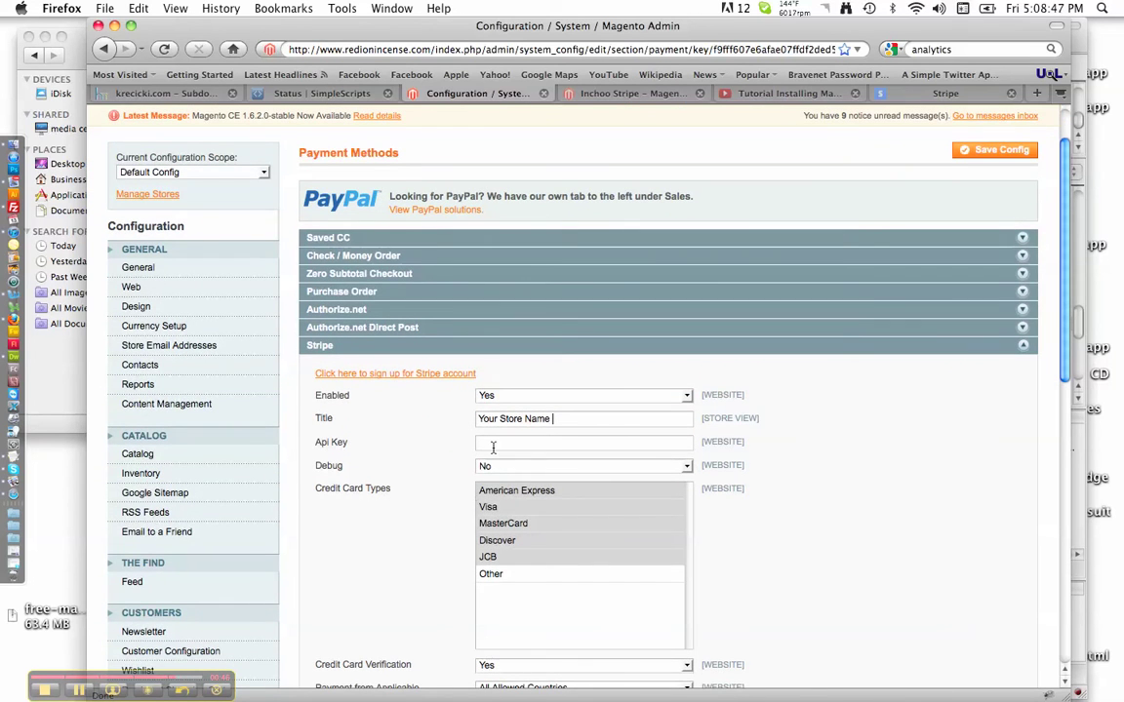
click(498, 442)
Step: Sign in to the Stripe website with the account e-mail and password
click(967, 91)
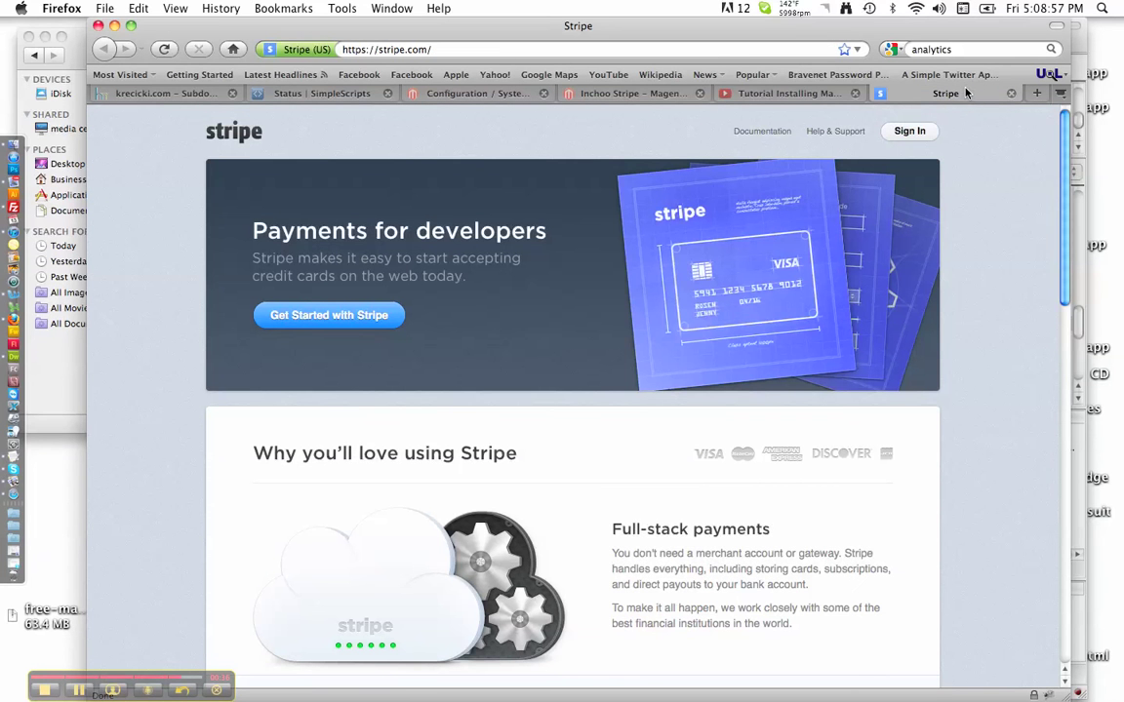
click(921, 133)
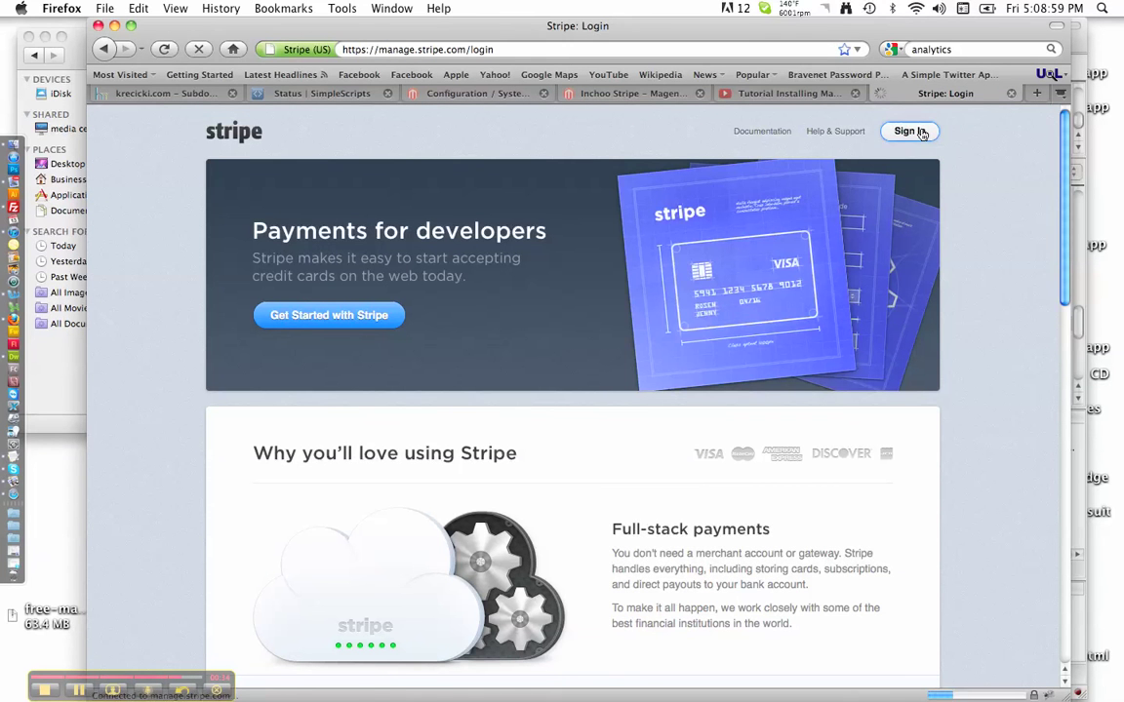
key(Tab)
text(************)
key(Return)
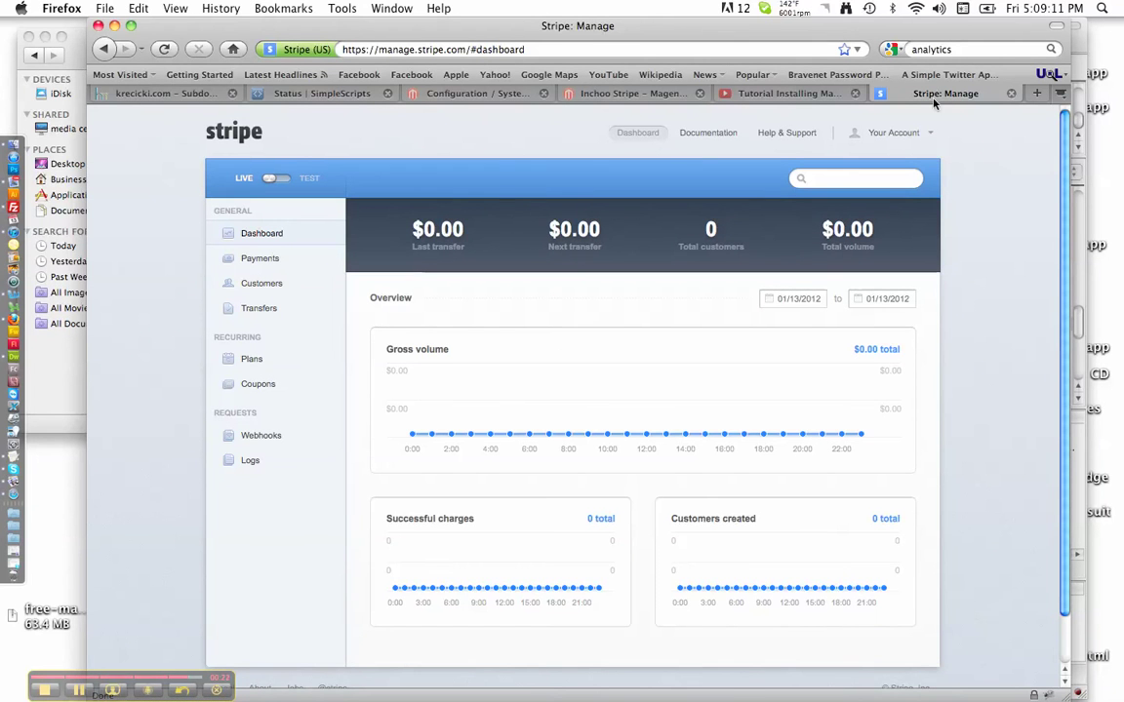
Step: Check the API keys in Stripe Account Settings, then go back to Magento's Stripe settings
click(917, 138)
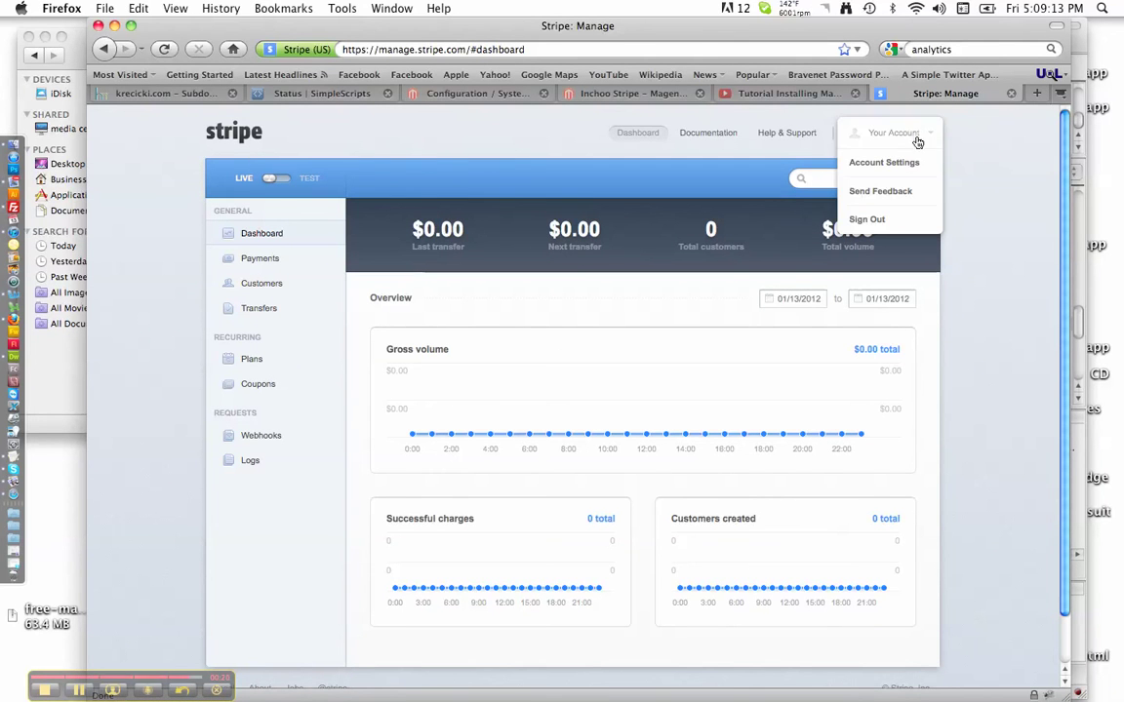
click(915, 160)
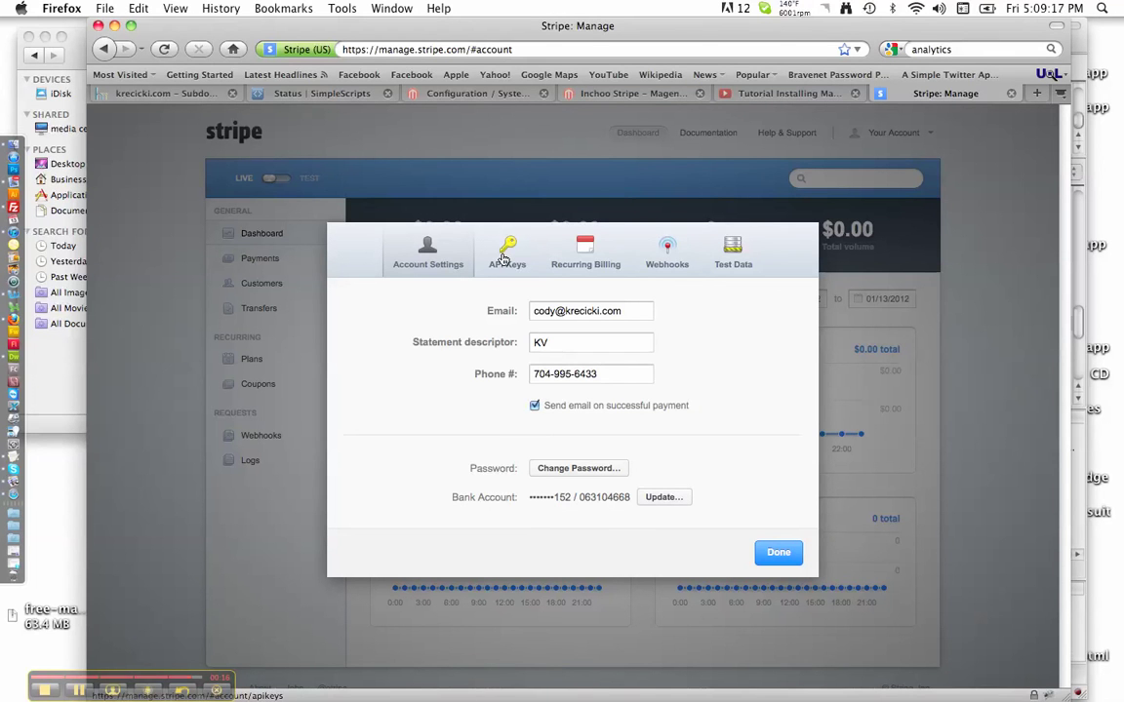
click(778, 553)
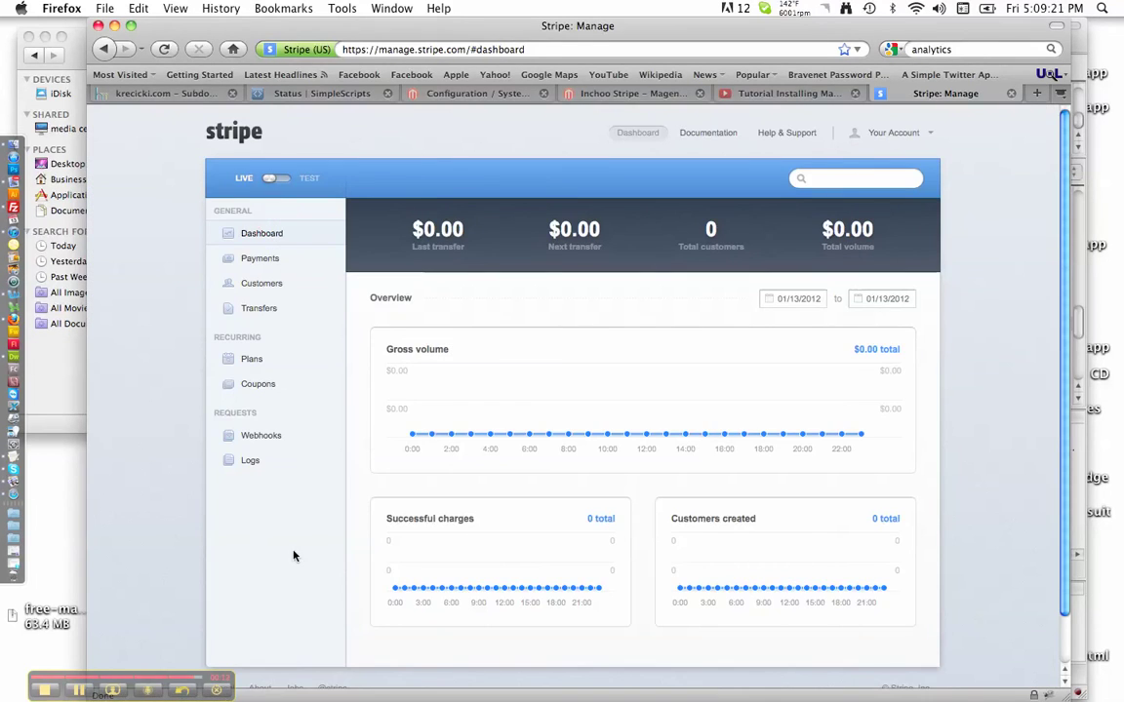
click(478, 94)
click(552, 444)
scroll(812, 488, down, 15)
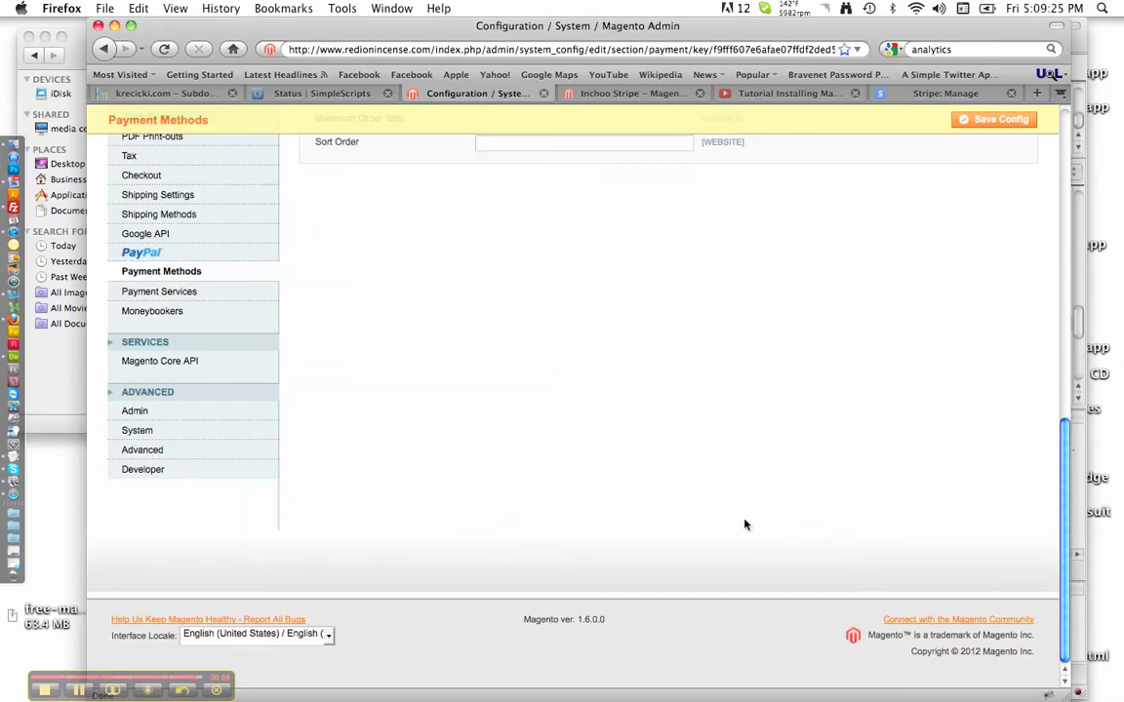
scroll(738, 474, up, 13)
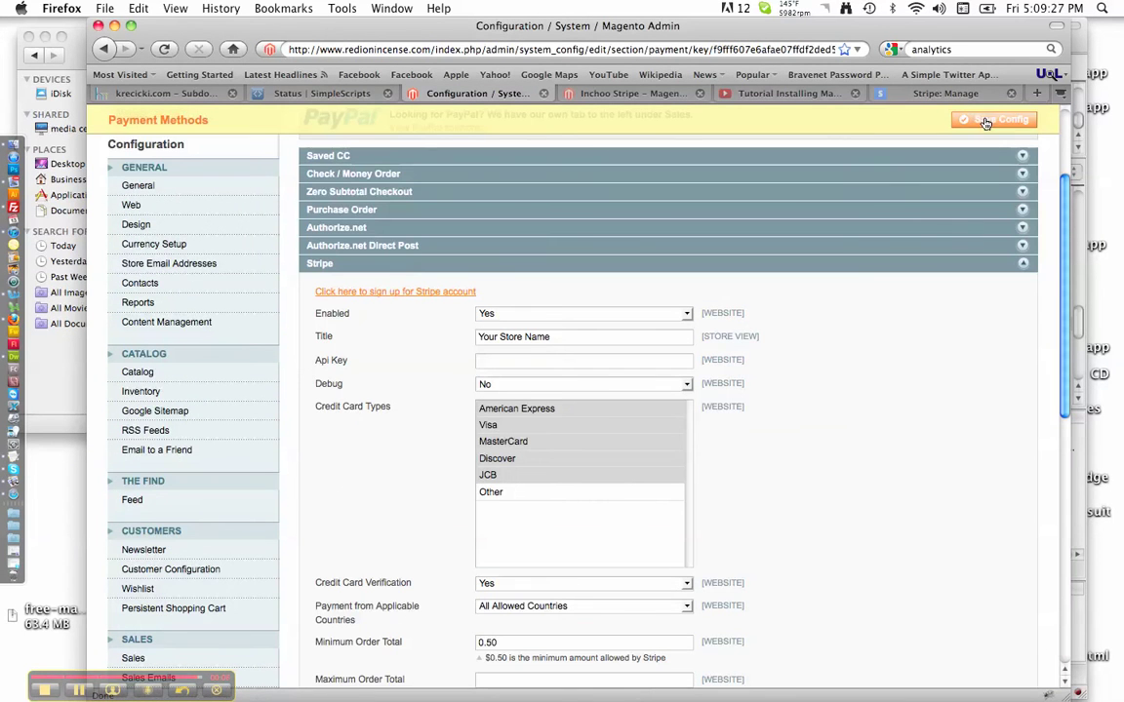